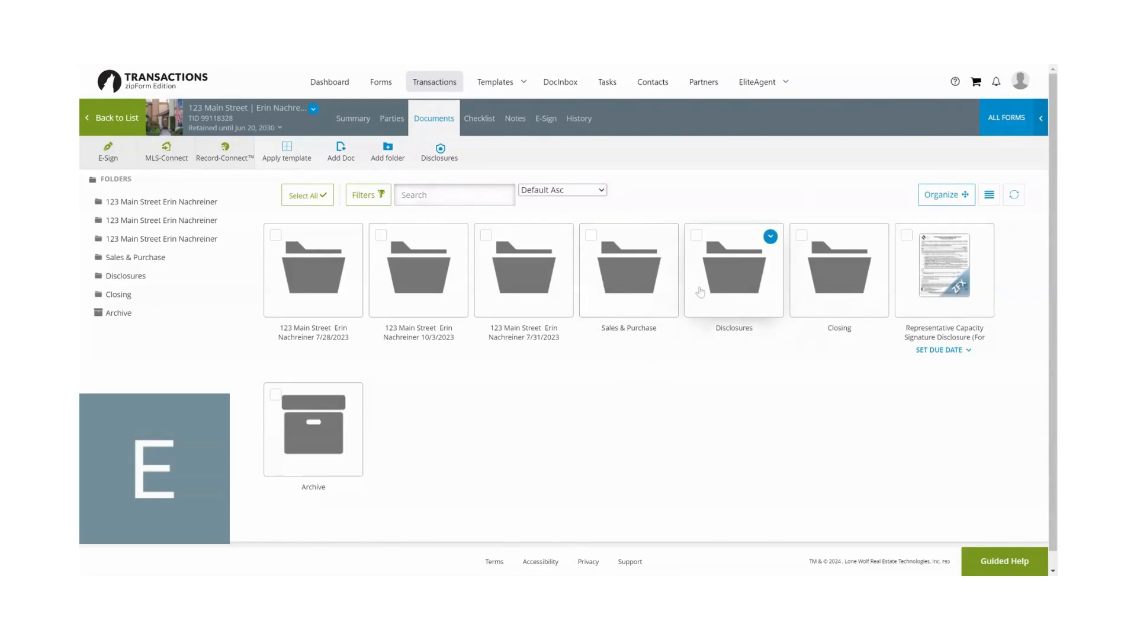
- Open the Contingency Removal #1 form from the Disclosures folder in a new workspace
{"action": "left_click", "coordinate": [743, 274]}
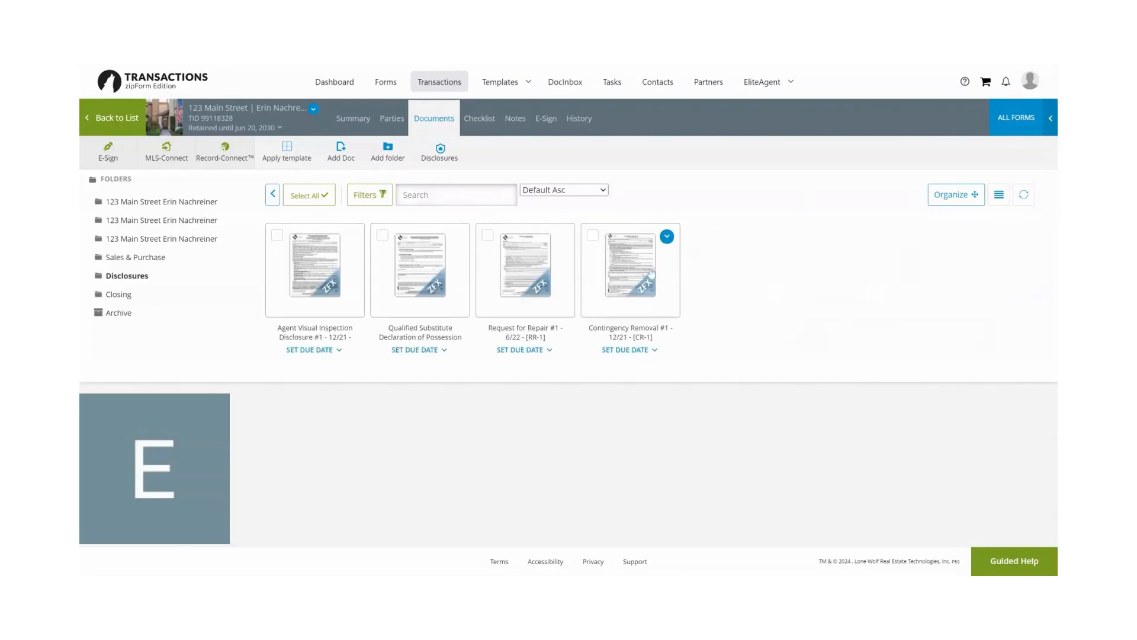
{"action": "left_click", "coordinate": [628, 273]}
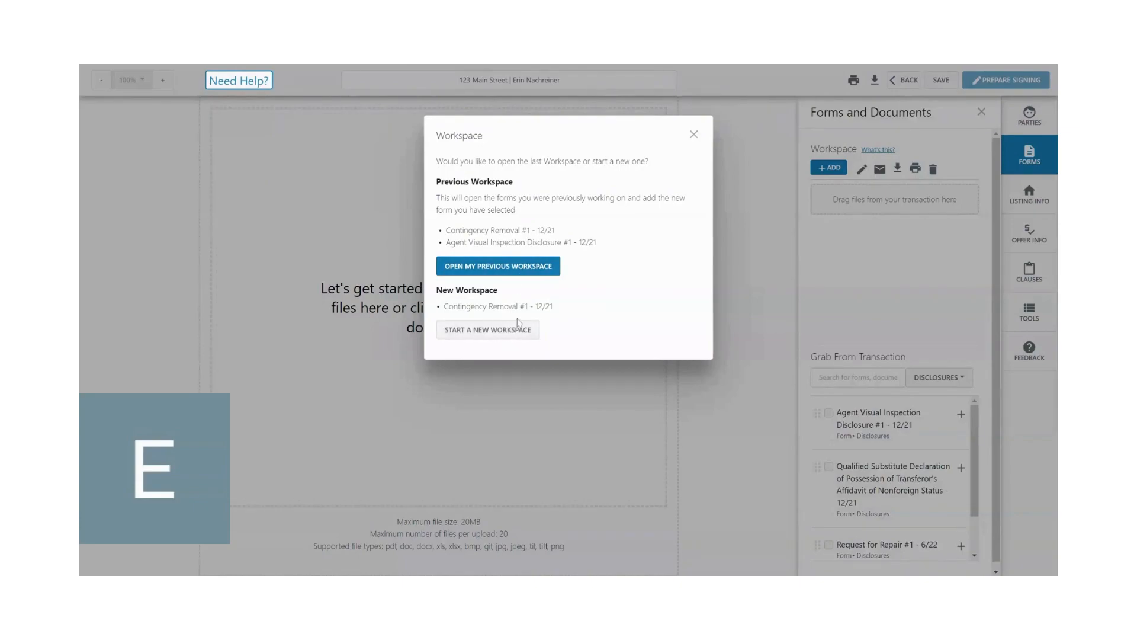
{"action": "left_click", "coordinate": [483, 332]}
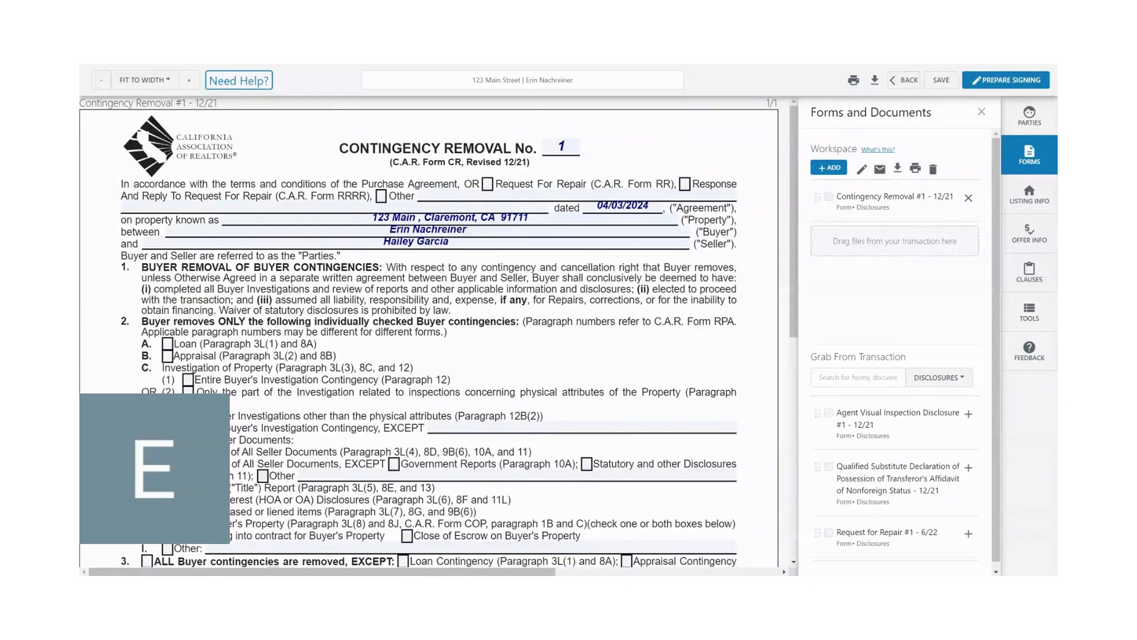
- Set the agreement date on the Contingency Removal form to 04/02/2024 and check the buyer and seller name entries
{"action": "left_click", "coordinate": [622, 205]}
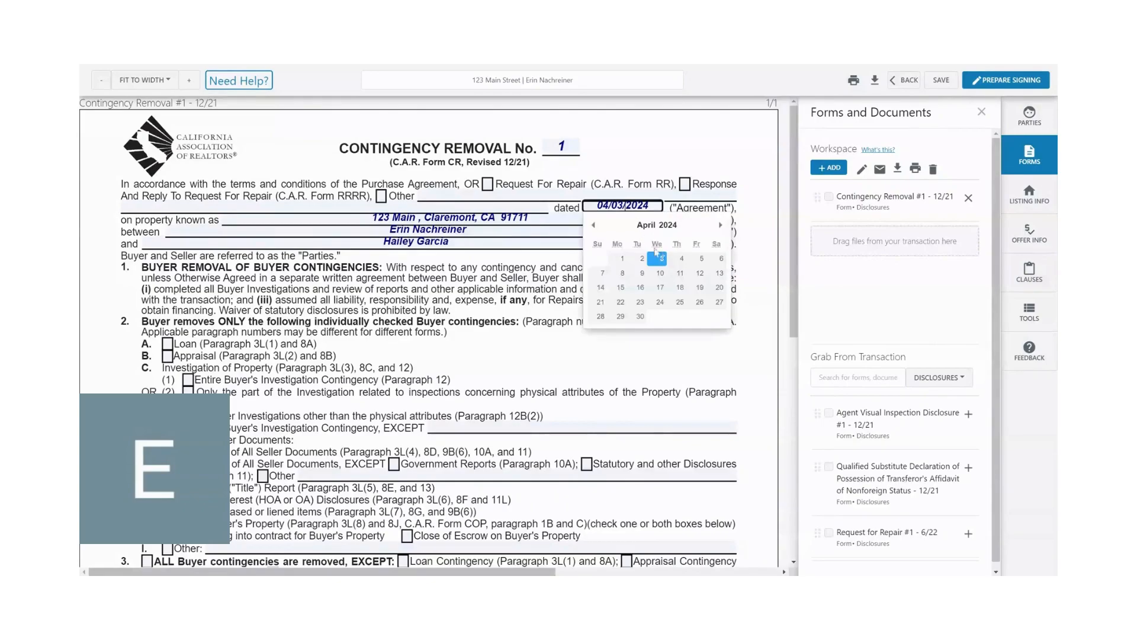
{"action": "left_click", "coordinate": [642, 259]}
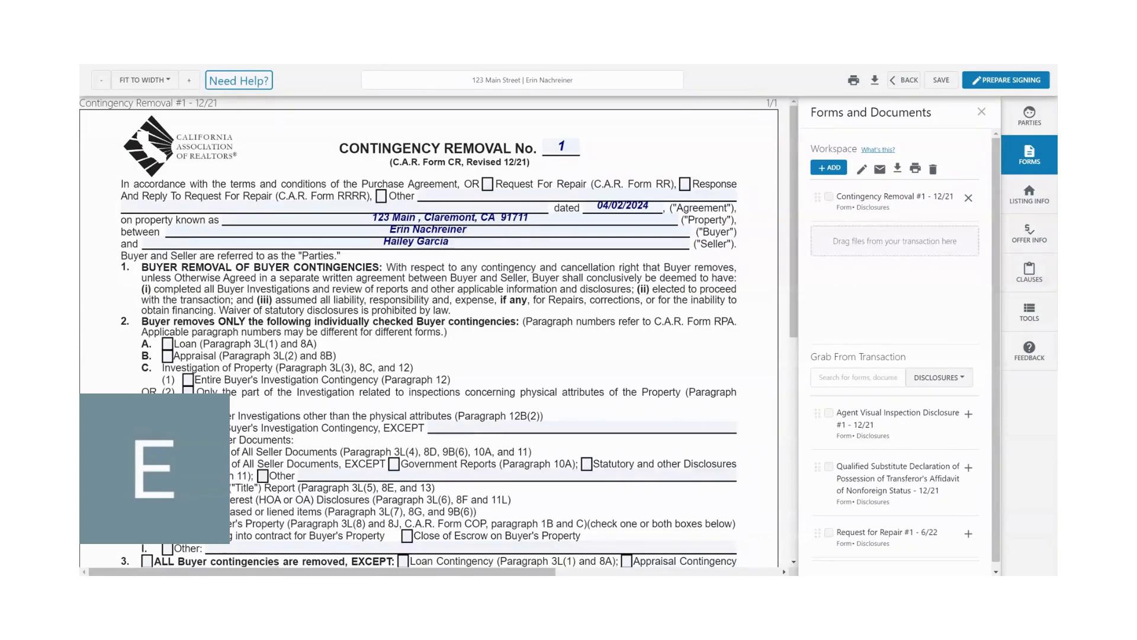
{"action": "left_click", "coordinate": [431, 230]}
{"action": "left_click", "coordinate": [528, 273]}
{"action": "left_click", "coordinate": [443, 243]}
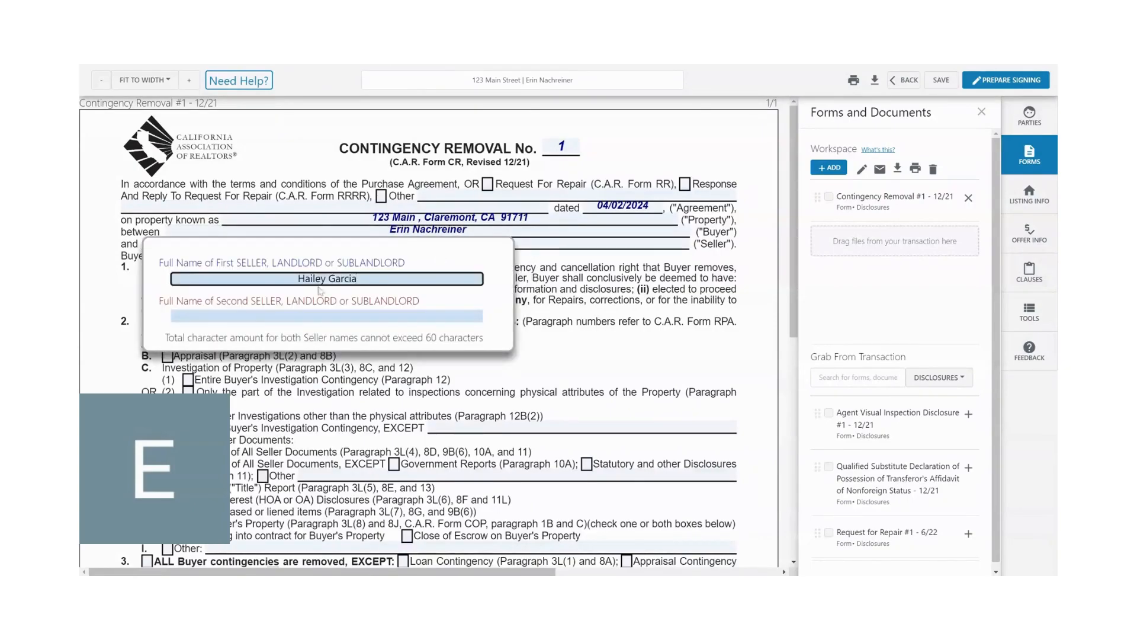
{"action": "left_click", "coordinate": [558, 331]}
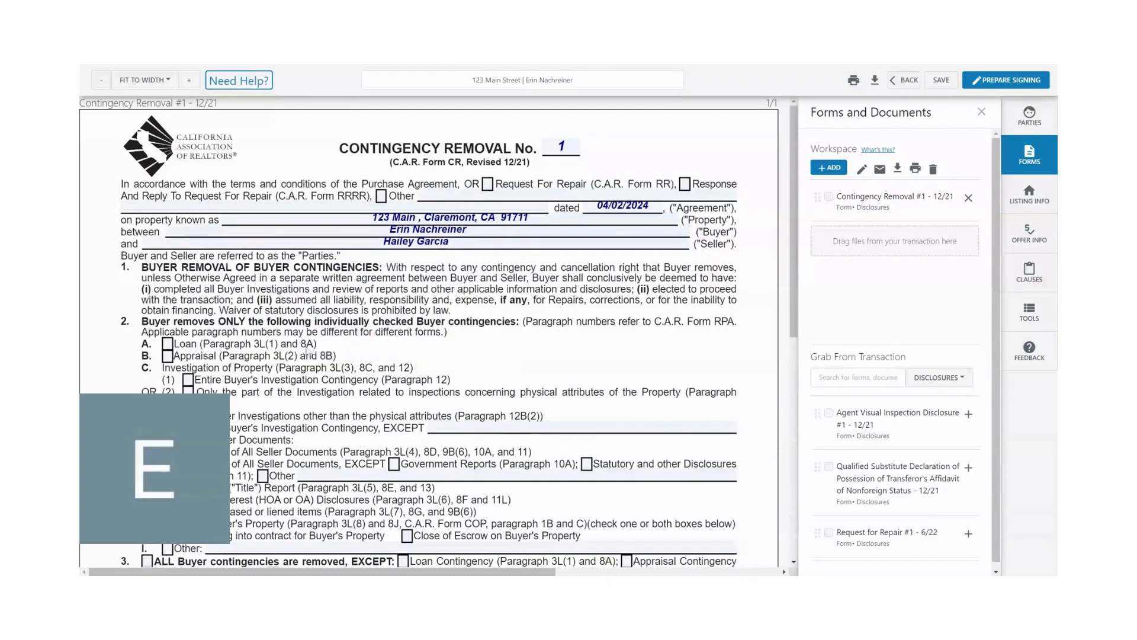
- Look over the contingency options and create a new Authentisign signing for the form under the default signing name, without a return folder
{"action": "scroll", "coordinate": [307, 350], "scroll_direction": "down", "scroll_amount": 3}
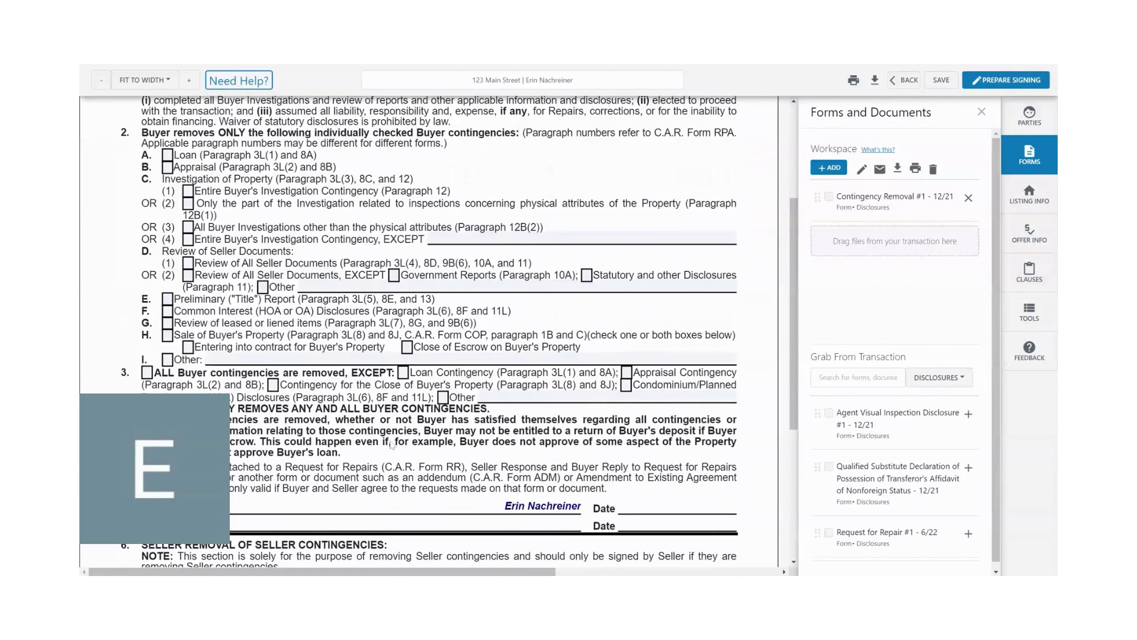
{"action": "scroll", "coordinate": [392, 445], "scroll_direction": "up", "scroll_amount": 2}
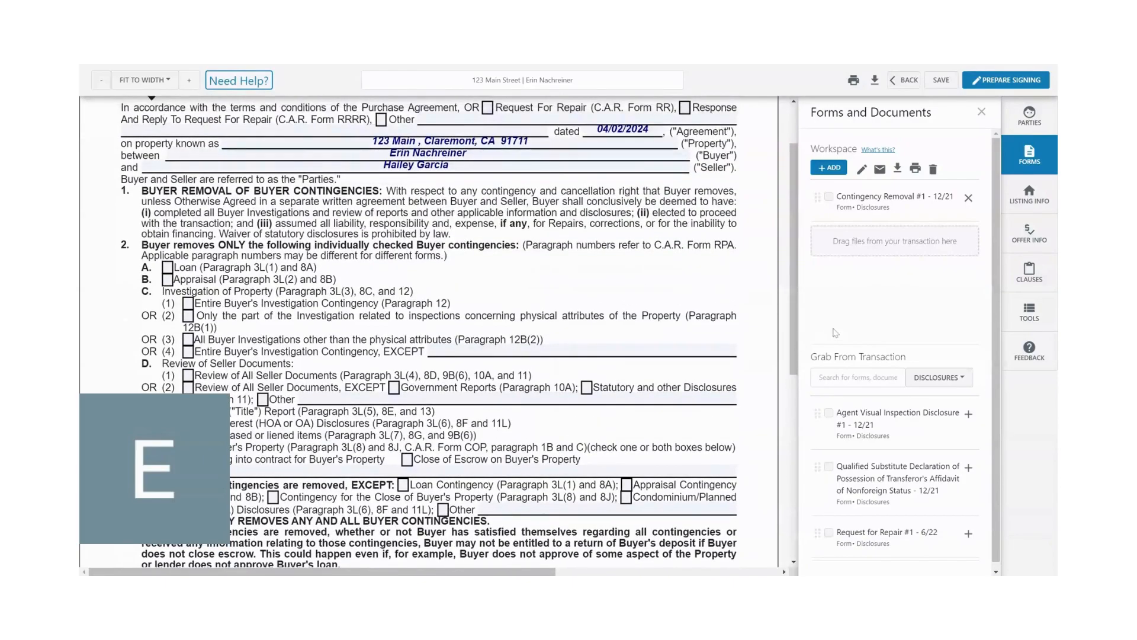
{"action": "left_click", "coordinate": [1005, 89]}
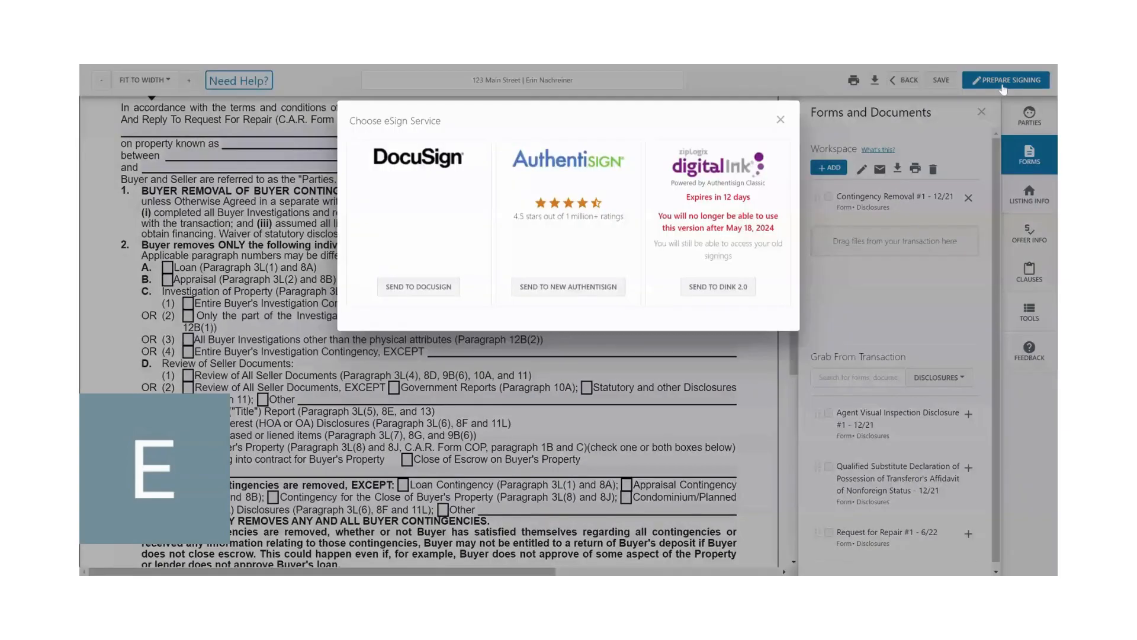
{"action": "left_click", "coordinate": [567, 305]}
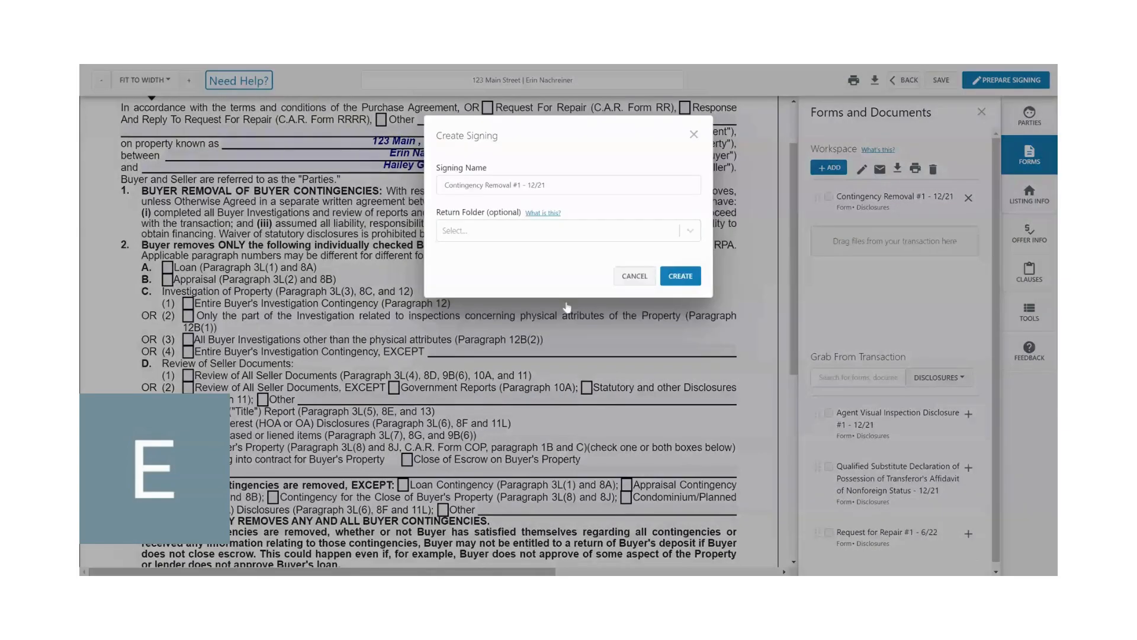
{"action": "left_click", "coordinate": [680, 276]}
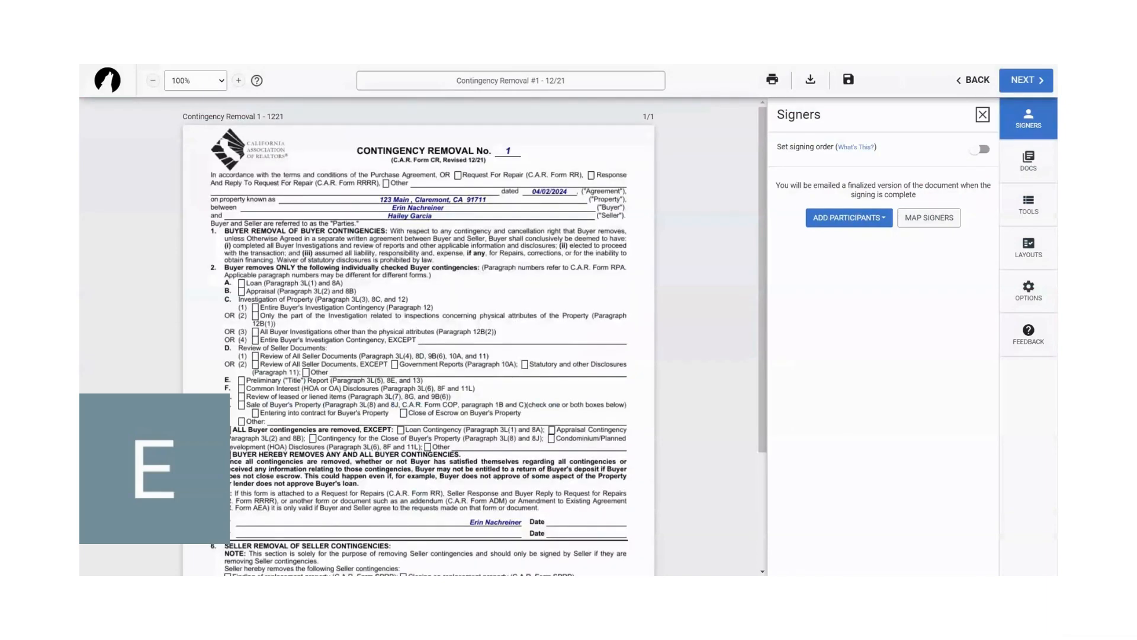
- Upload the Request_for_Repair__1___6_22 document to the signing and look through both documents
{"action": "left_click", "coordinate": [1029, 162]}
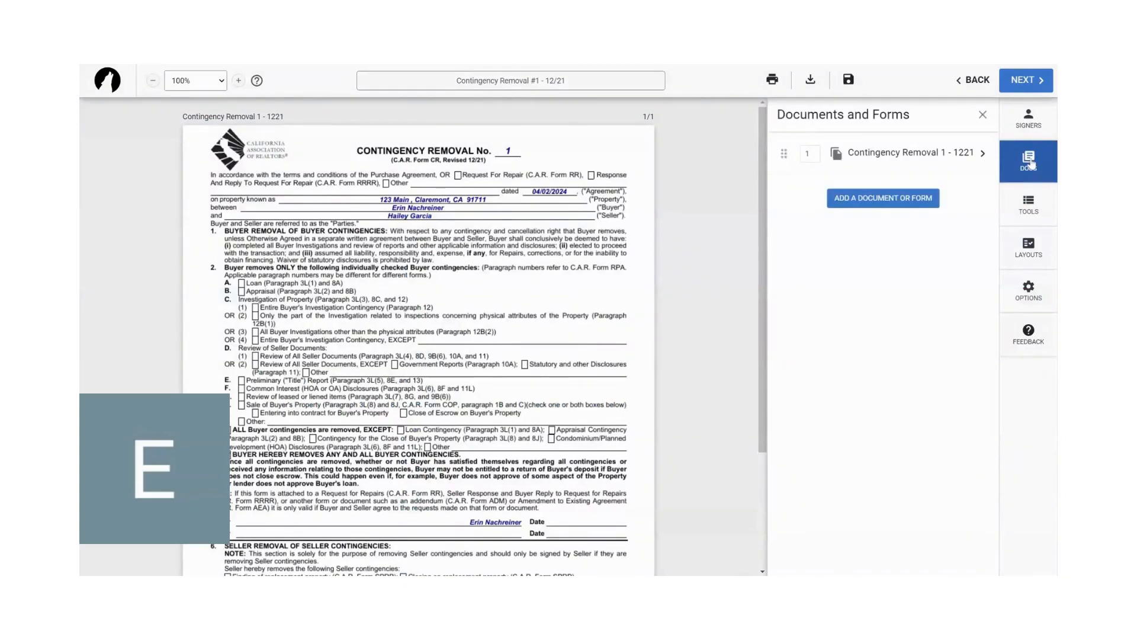
{"action": "left_click", "coordinate": [877, 199]}
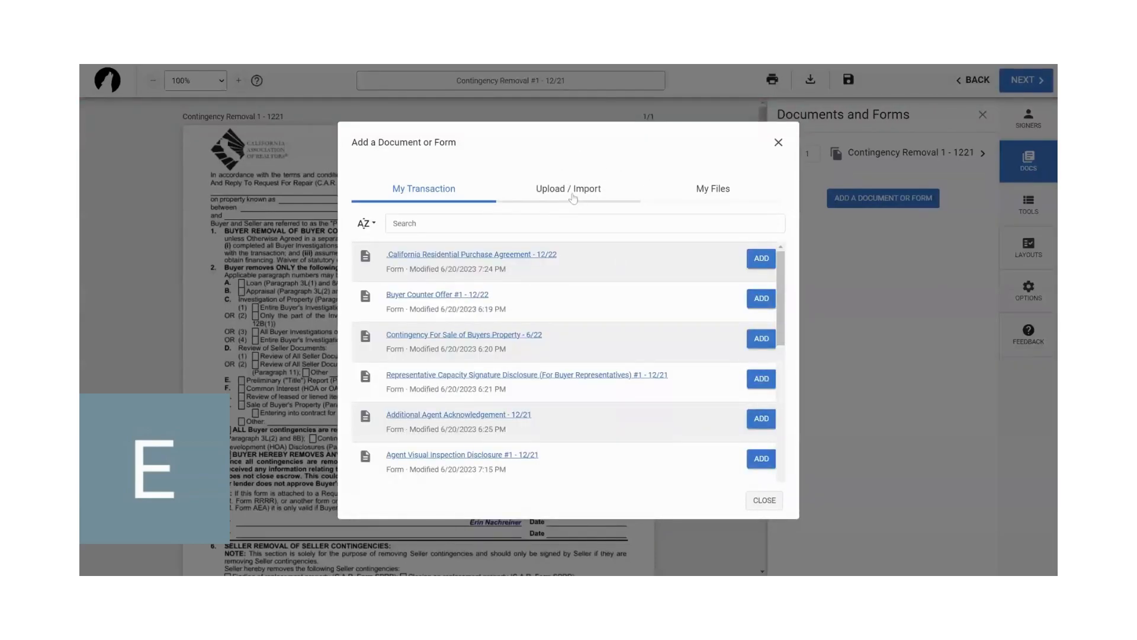
{"action": "left_click", "coordinate": [573, 197]}
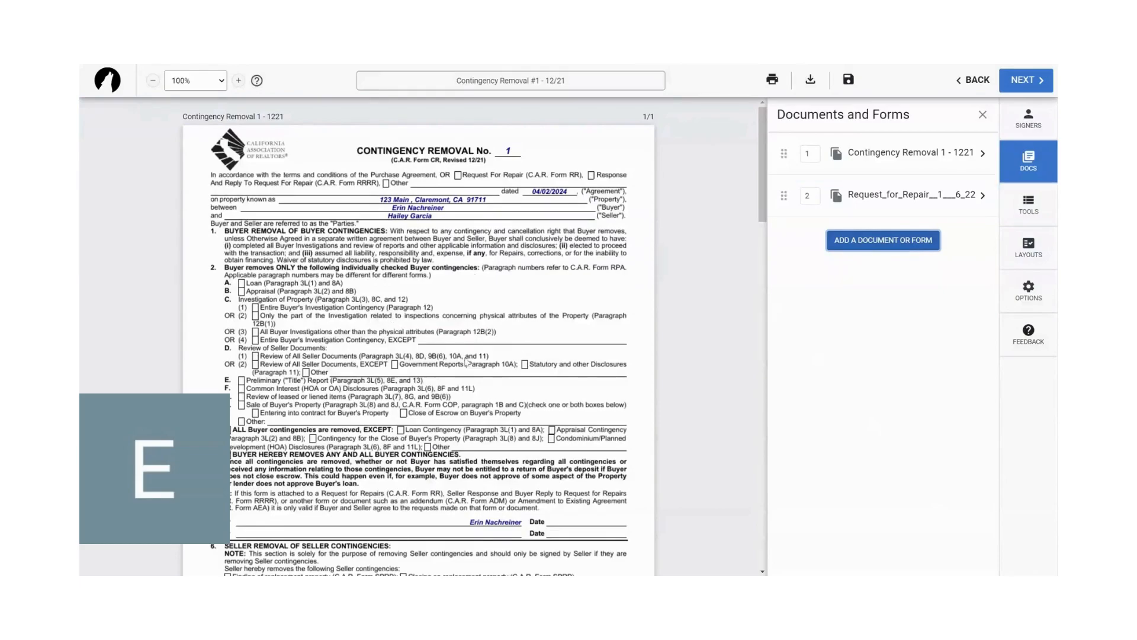
{"action": "scroll", "coordinate": [478, 356], "scroll_direction": "down", "scroll_amount": 10}
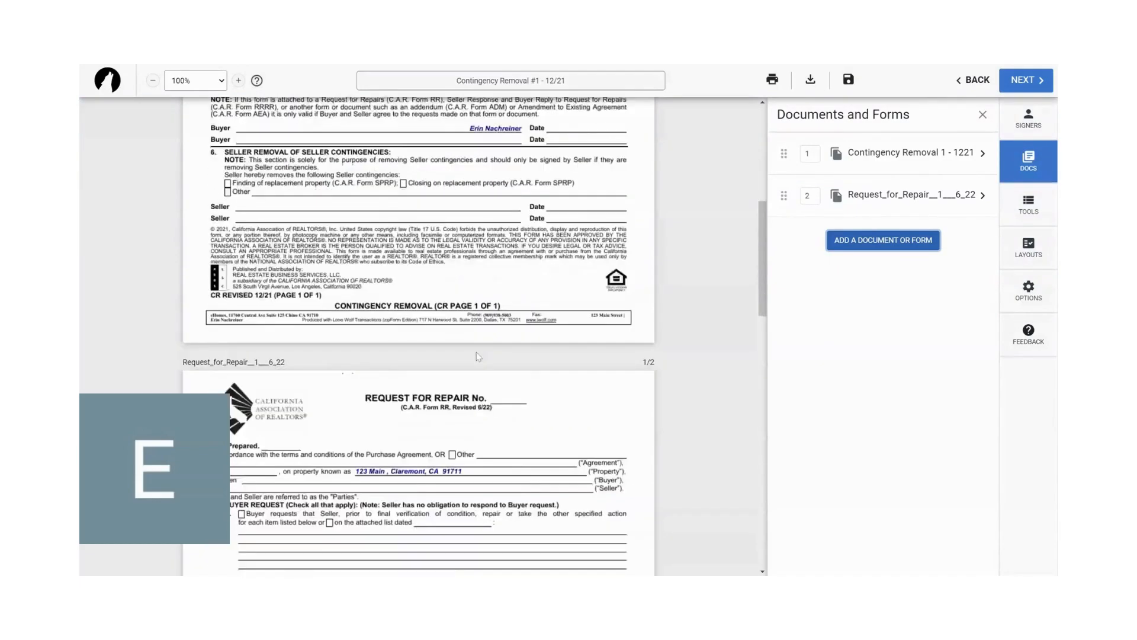
{"action": "scroll", "coordinate": [364, 285], "scroll_direction": "up", "scroll_amount": 3}
{"action": "scroll", "coordinate": [364, 285], "scroll_direction": "down", "scroll_amount": 2}
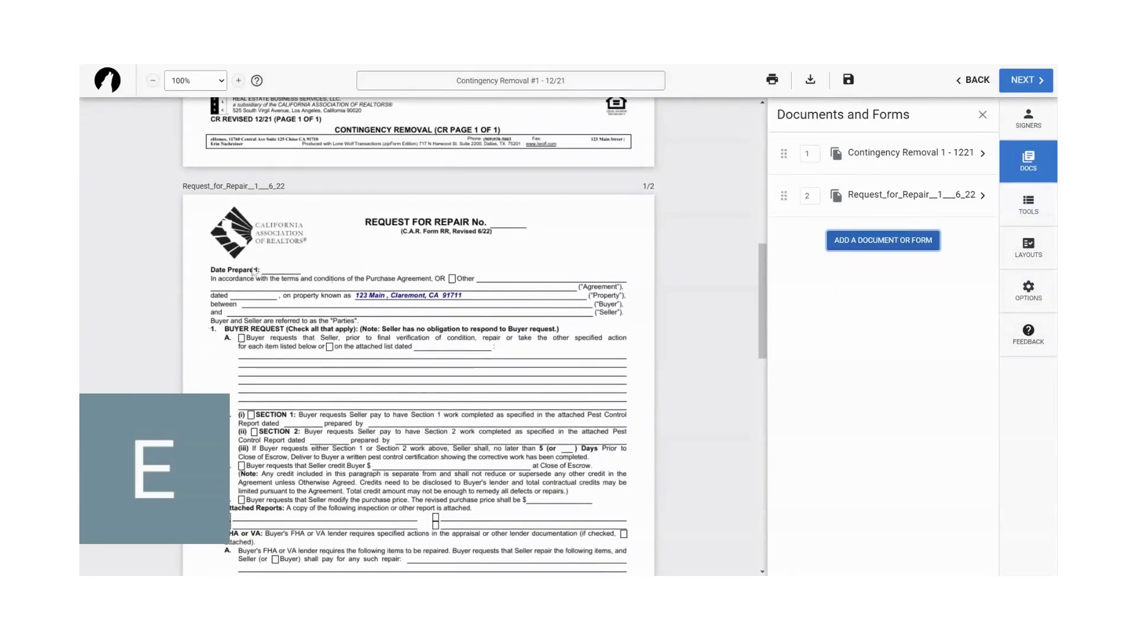
{"action": "scroll", "coordinate": [292, 334], "scroll_direction": "up", "scroll_amount": 9}
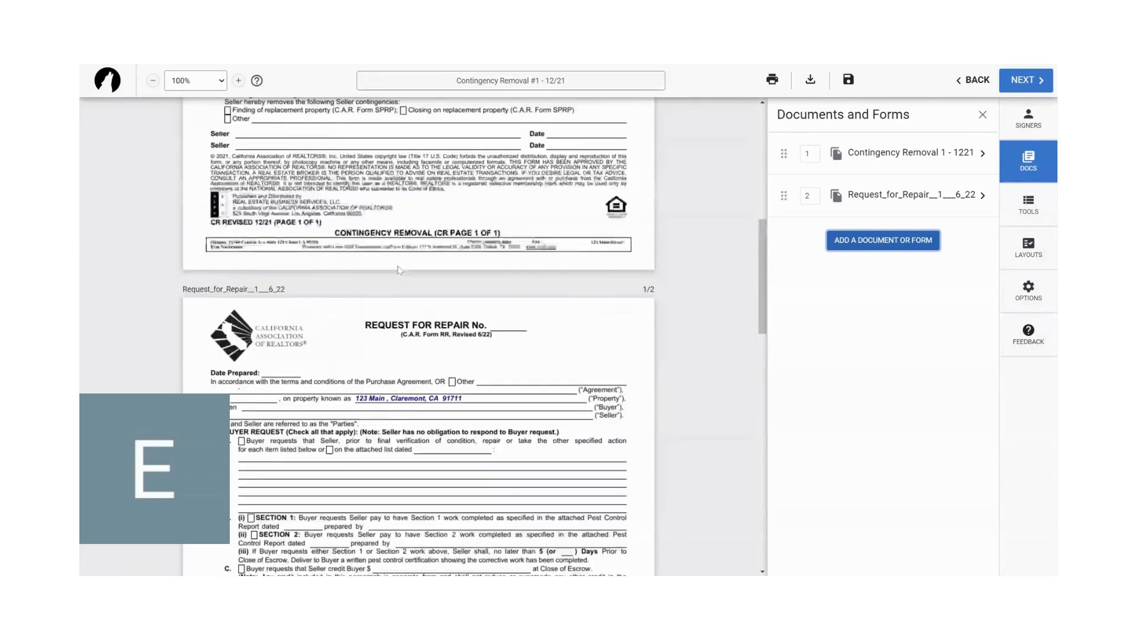
{"action": "scroll", "coordinate": [398, 270], "scroll_direction": "up", "scroll_amount": 1}
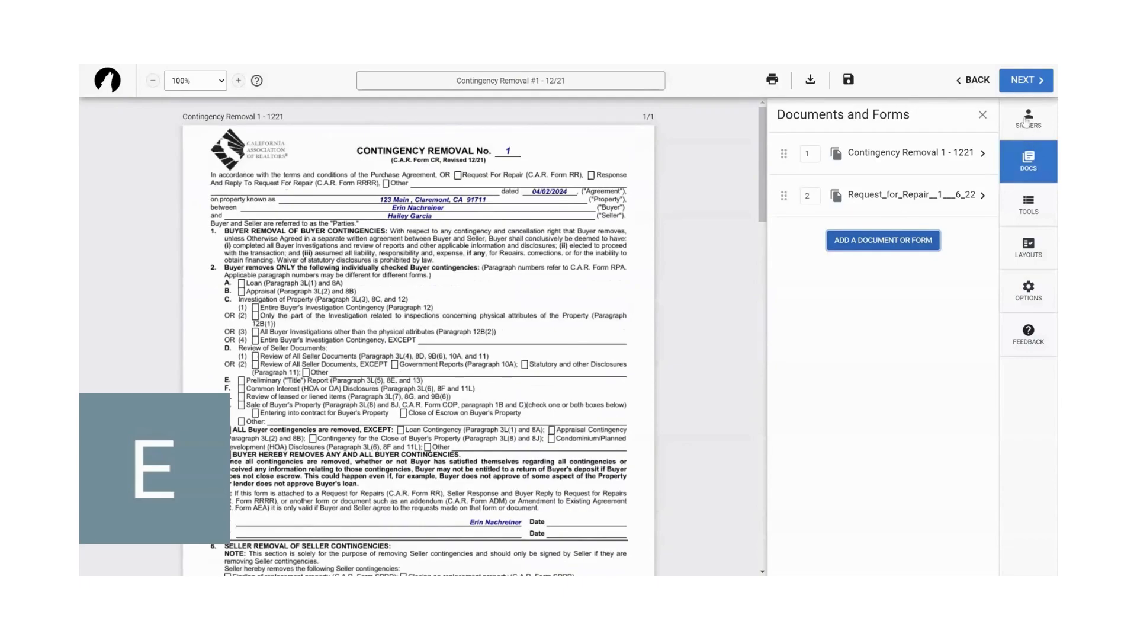
- Add the Buyer One party from the transaction as a signer
{"action": "left_click", "coordinate": [1026, 121]}
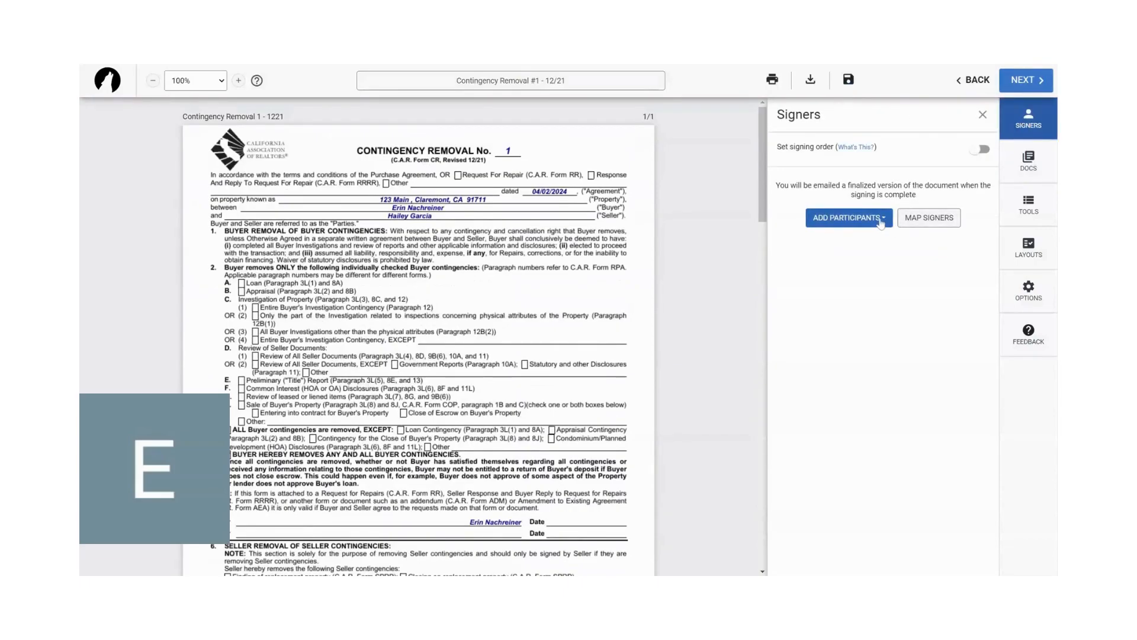
{"action": "left_click", "coordinate": [880, 222]}
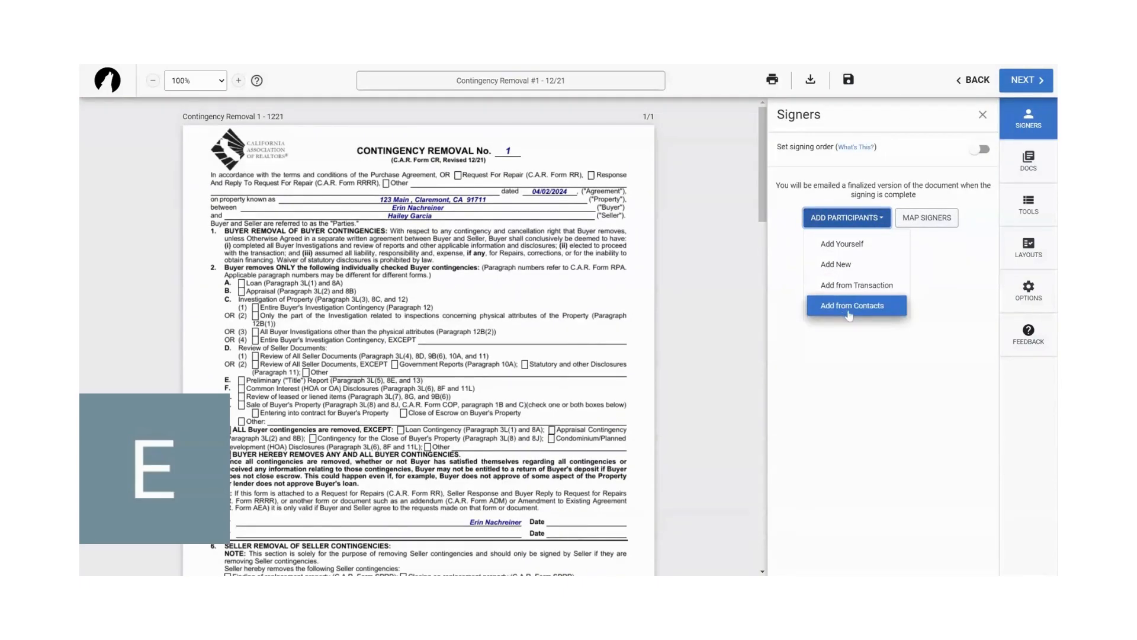
{"action": "left_click", "coordinate": [856, 286]}
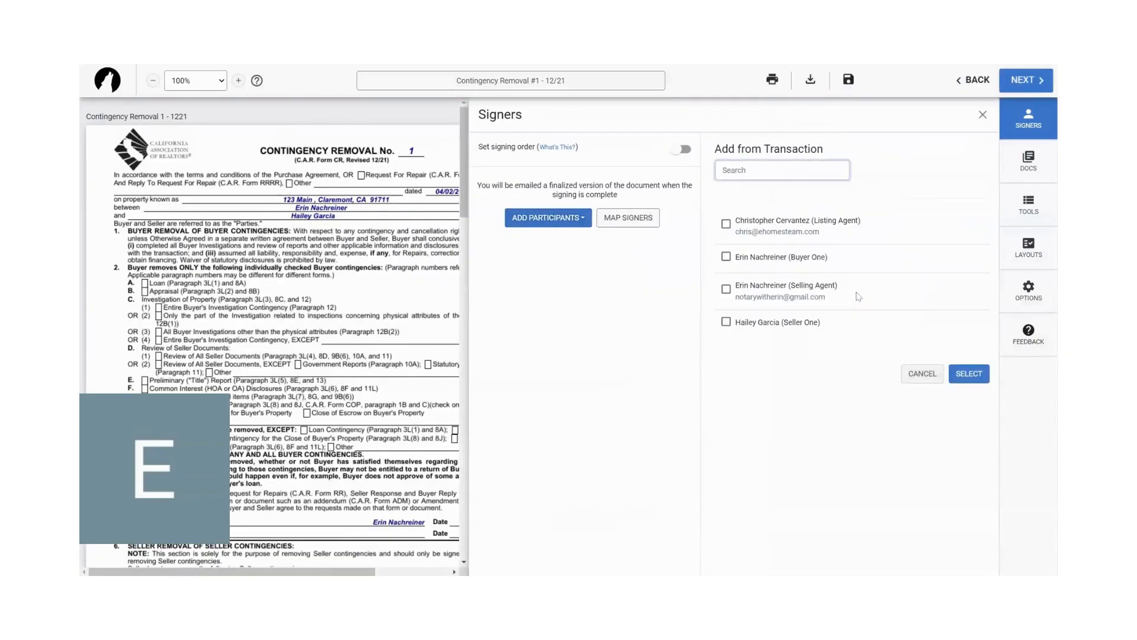
{"action": "left_click", "coordinate": [725, 256]}
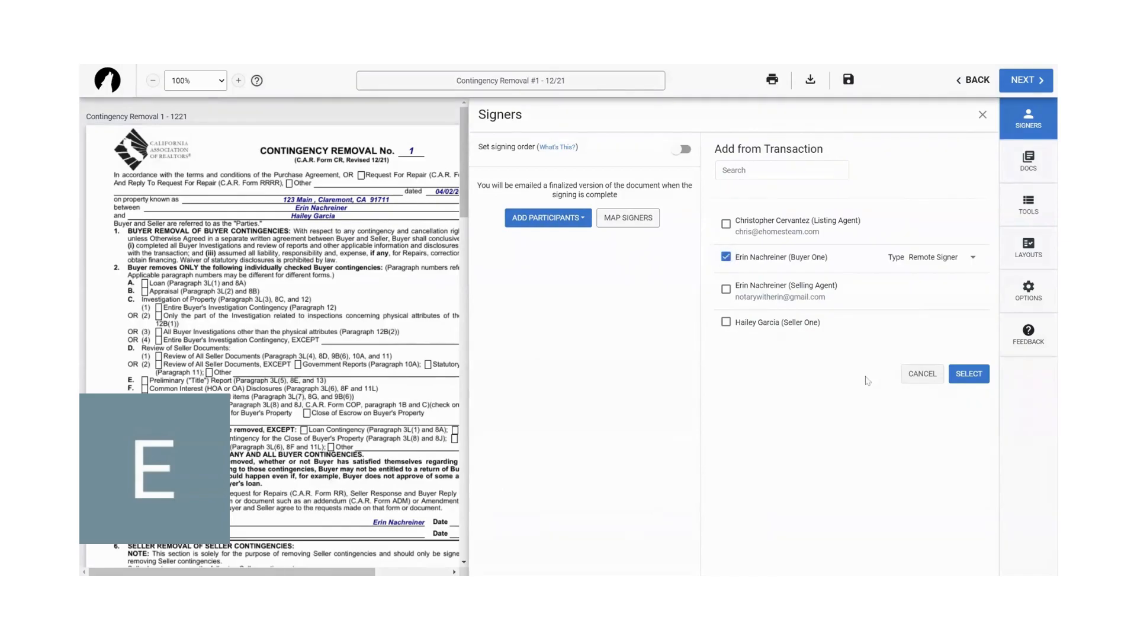
{"action": "left_click", "coordinate": [966, 374]}
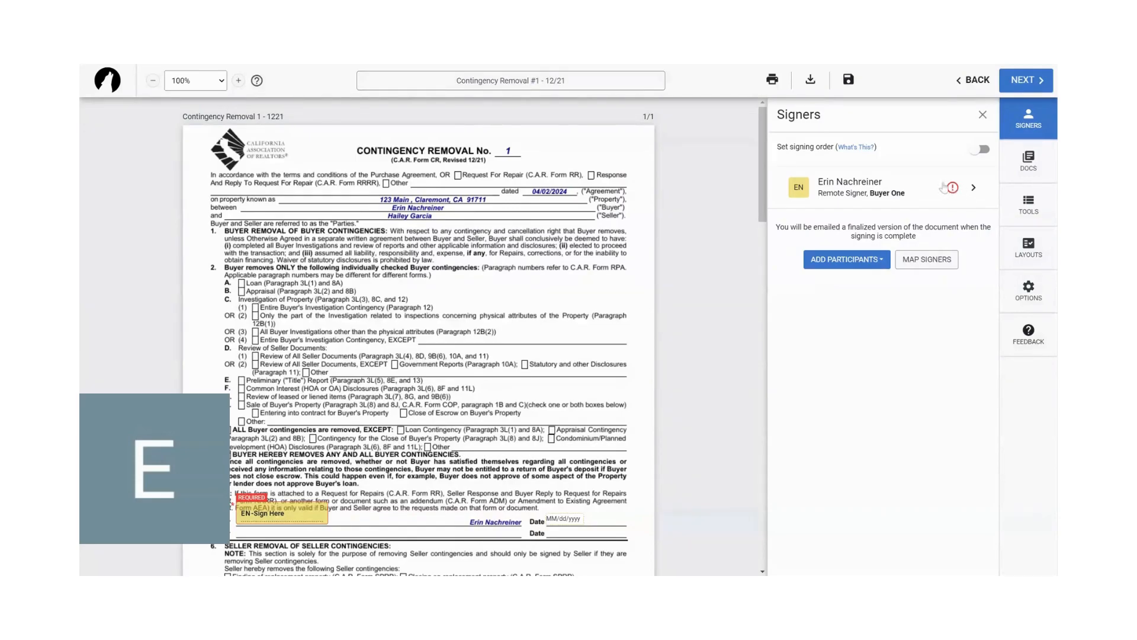
- Confirm the Buyer One signer's e-mail address in the signer details and save them
{"action": "left_click", "coordinate": [972, 187]}
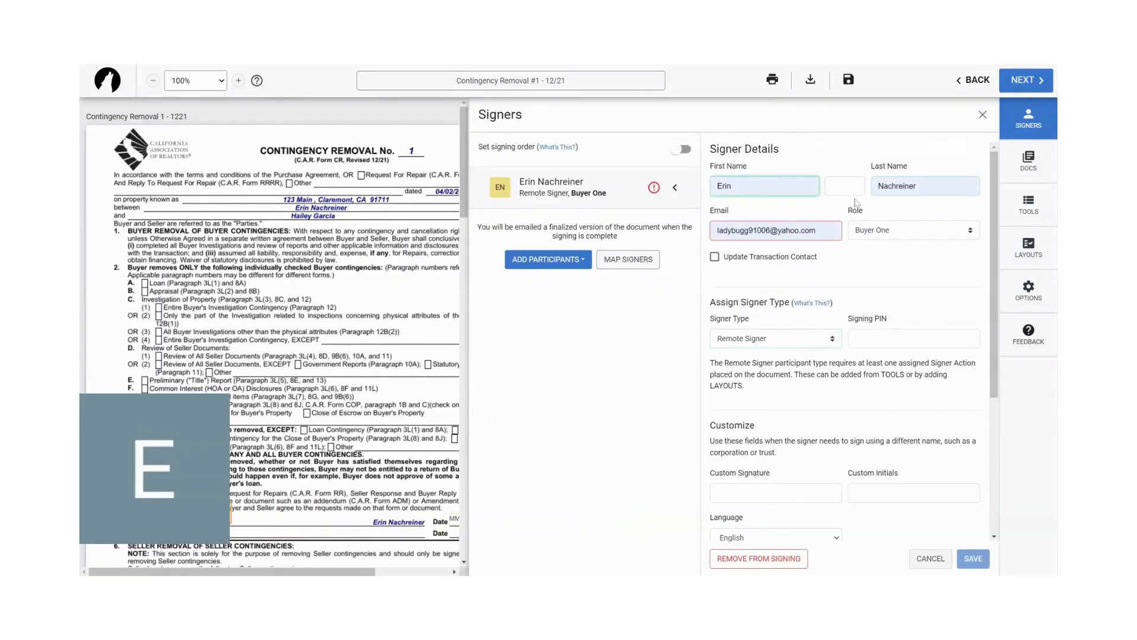
{"action": "left_click", "coordinate": [764, 231]}
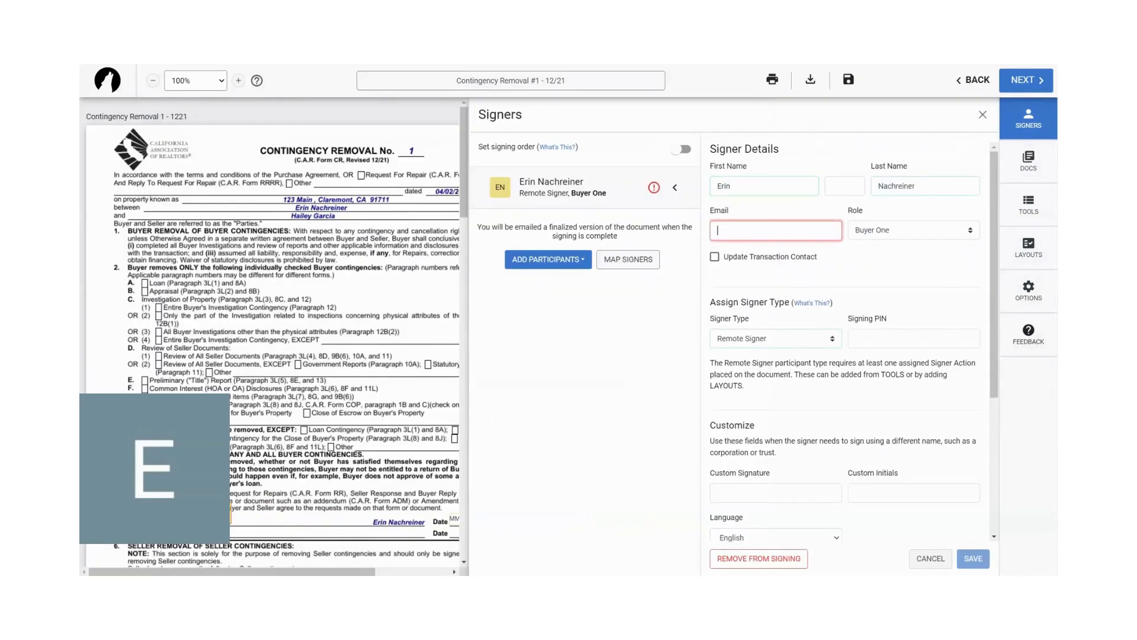
{"action": "left_click", "coordinate": [763, 247]}
{"action": "left_click", "coordinate": [869, 265]}
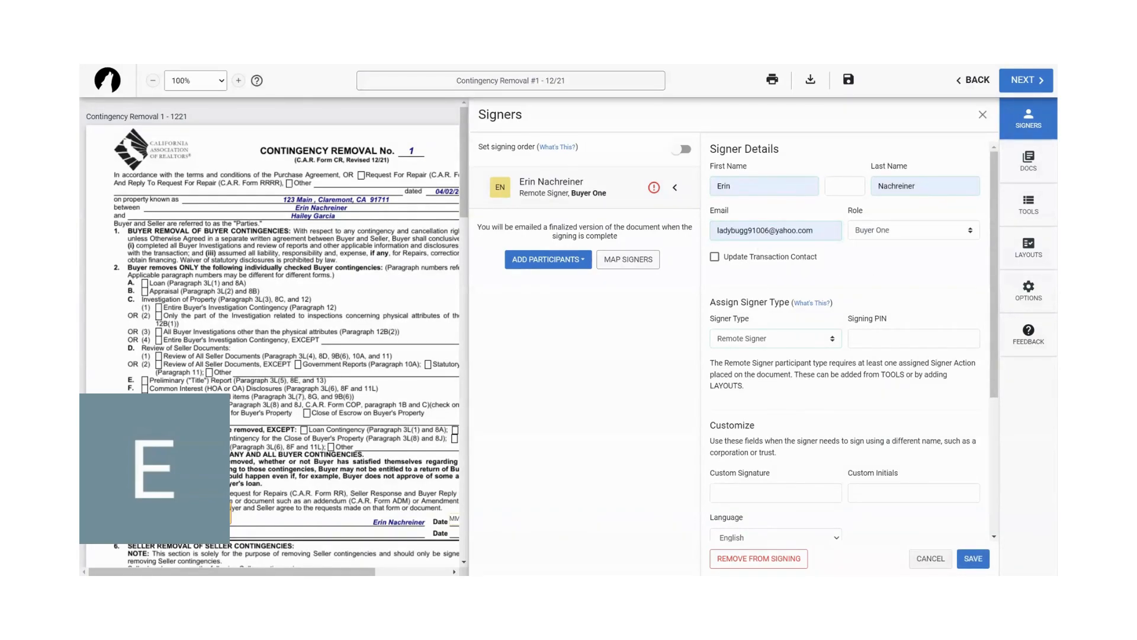
{"action": "left_click", "coordinate": [973, 559]}
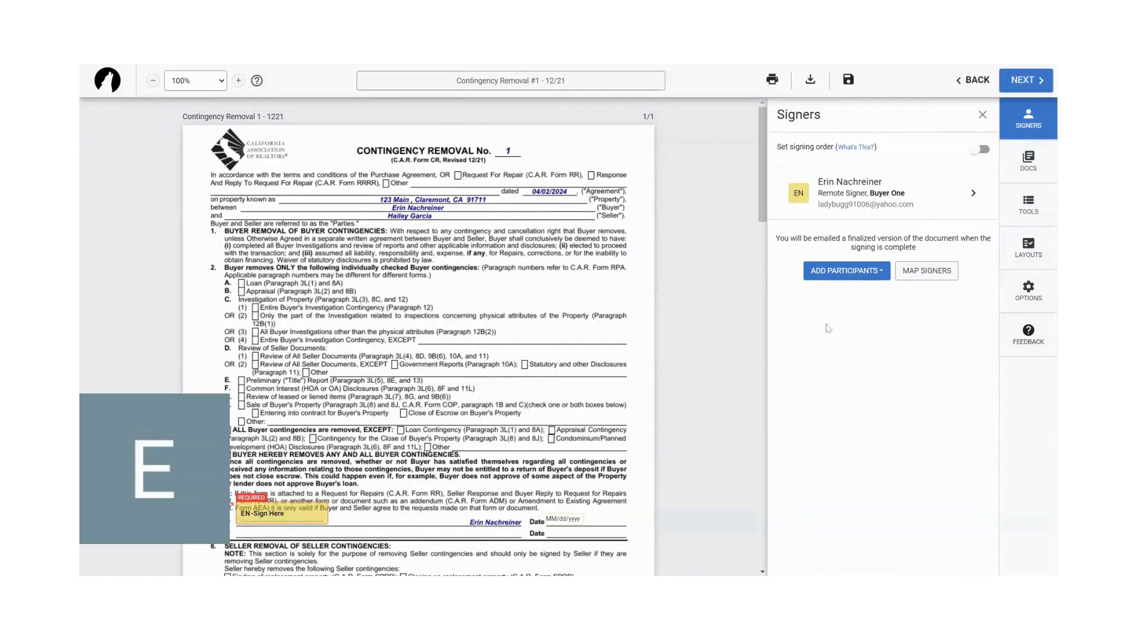
- Replace the buyer's automatically placed signature and date on the Contingency Removal with new Sign Here and Auto Date fields on the first buyer line
{"action": "scroll", "coordinate": [406, 292], "scroll_direction": "down", "scroll_amount": 3}
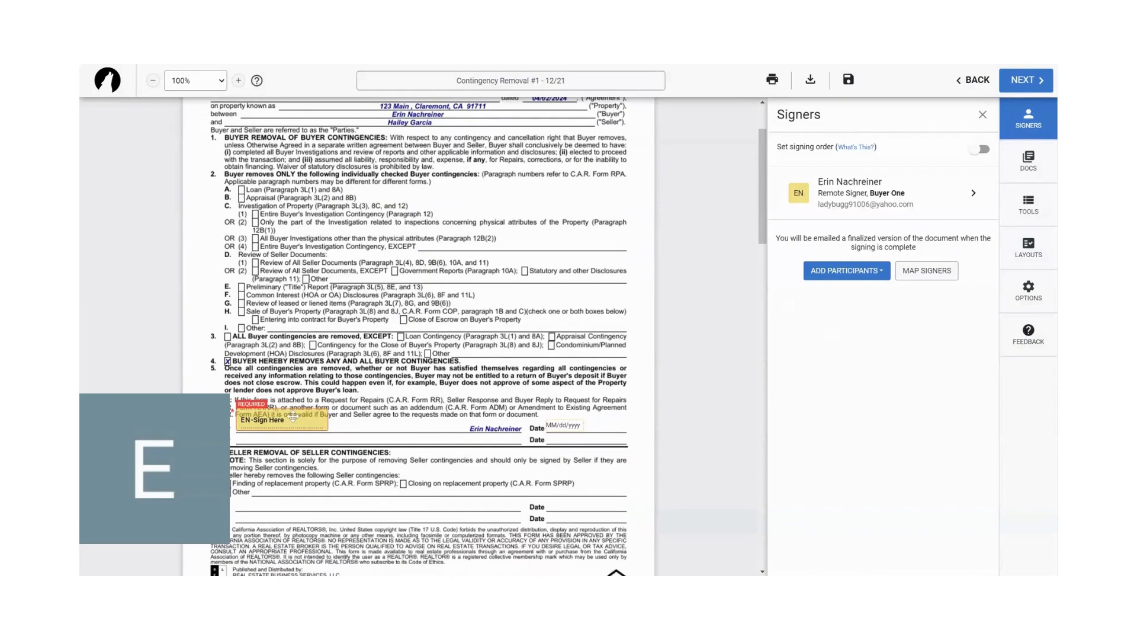
{"action": "left_click", "coordinate": [293, 418]}
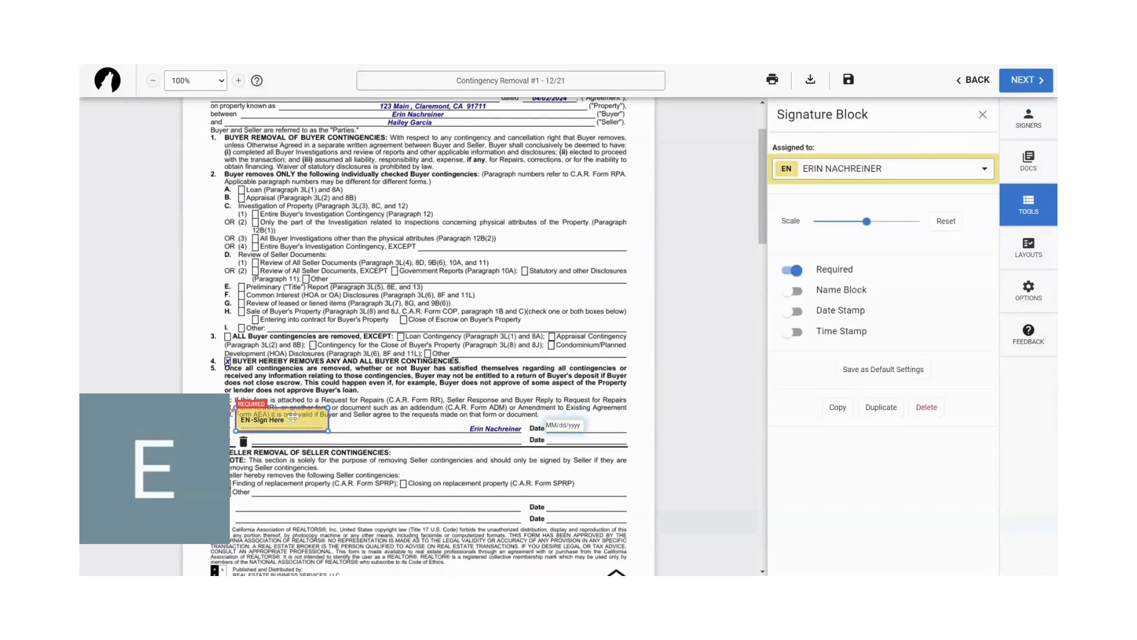
{"action": "key", "text": "Delete"}
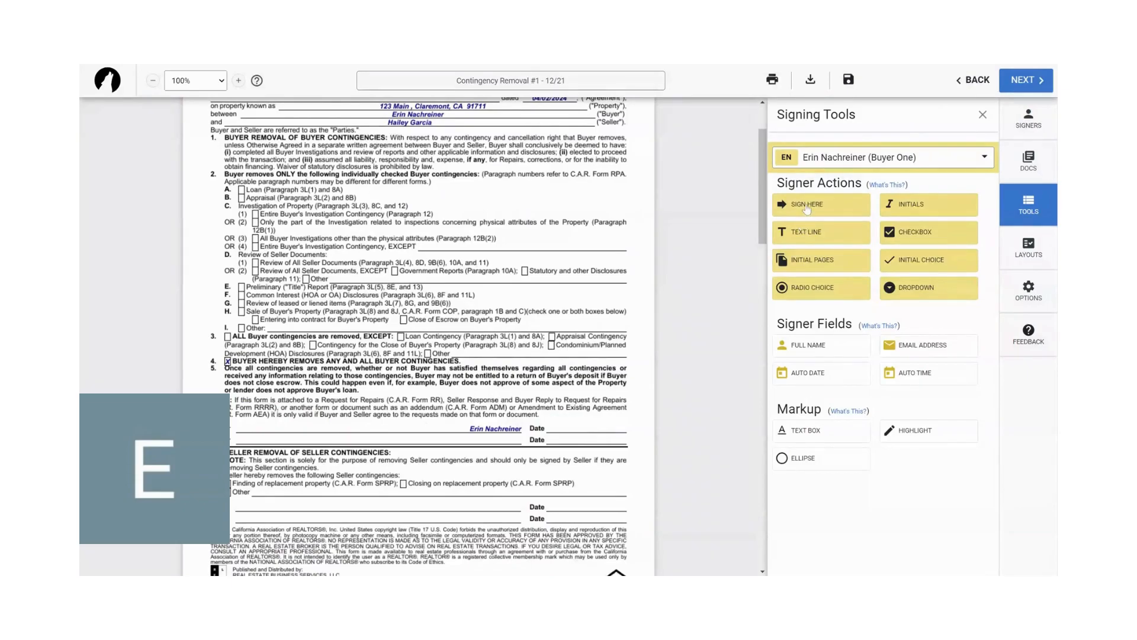
{"action": "mouse_move", "coordinate": [807, 208]}
{"action": "left_mouse_down"}
{"action": "mouse_move", "coordinate": [439, 339]}
{"action": "mouse_move", "coordinate": [420, 389]}
{"action": "mouse_move", "coordinate": [303, 428]}
{"action": "left_mouse_up"}
{"action": "left_click_drag", "start_coordinate": [482, 343], "coordinate": [579, 428]}
- Place two additional Initials fields for Buyer One beside the existing buyer's initials on page 1 of the Request for Repair
{"action": "scroll", "coordinate": [580, 428], "scroll_direction": "down", "scroll_amount": 15}
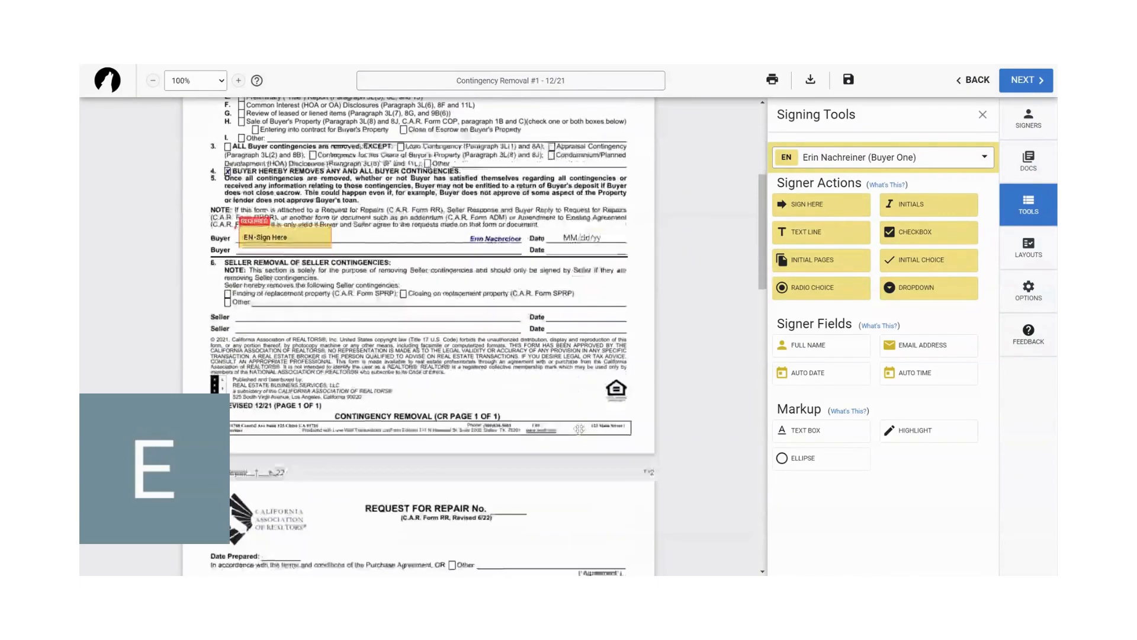
{"action": "scroll", "coordinate": [461, 418], "scroll_direction": "down", "scroll_amount": 2}
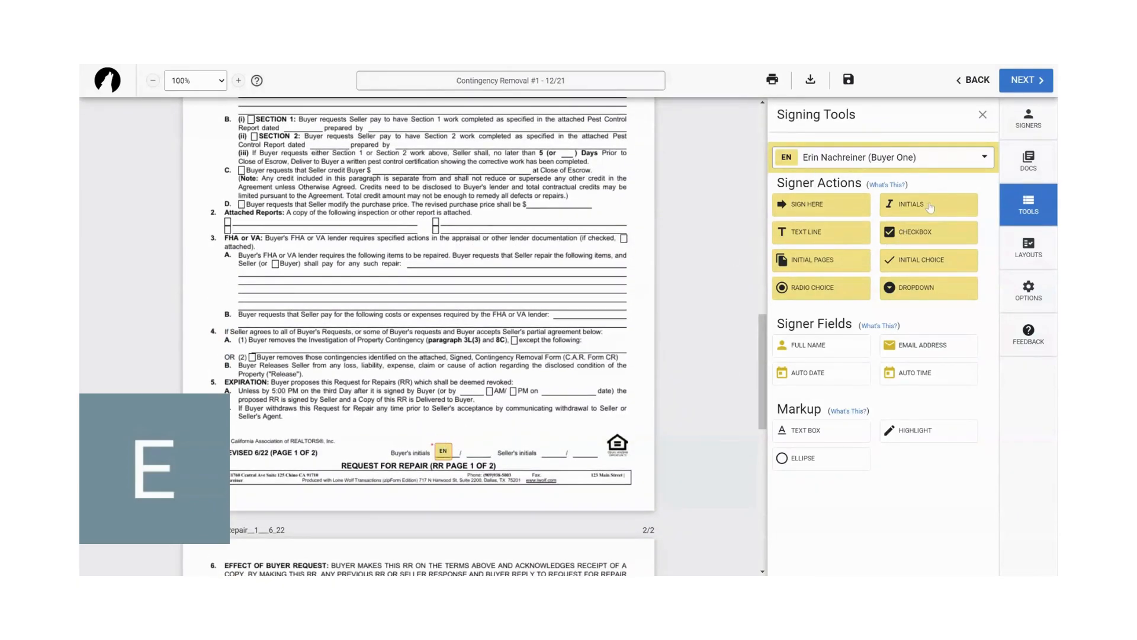
{"action": "left_click_drag", "start_coordinate": [930, 207], "coordinate": [456, 441]}
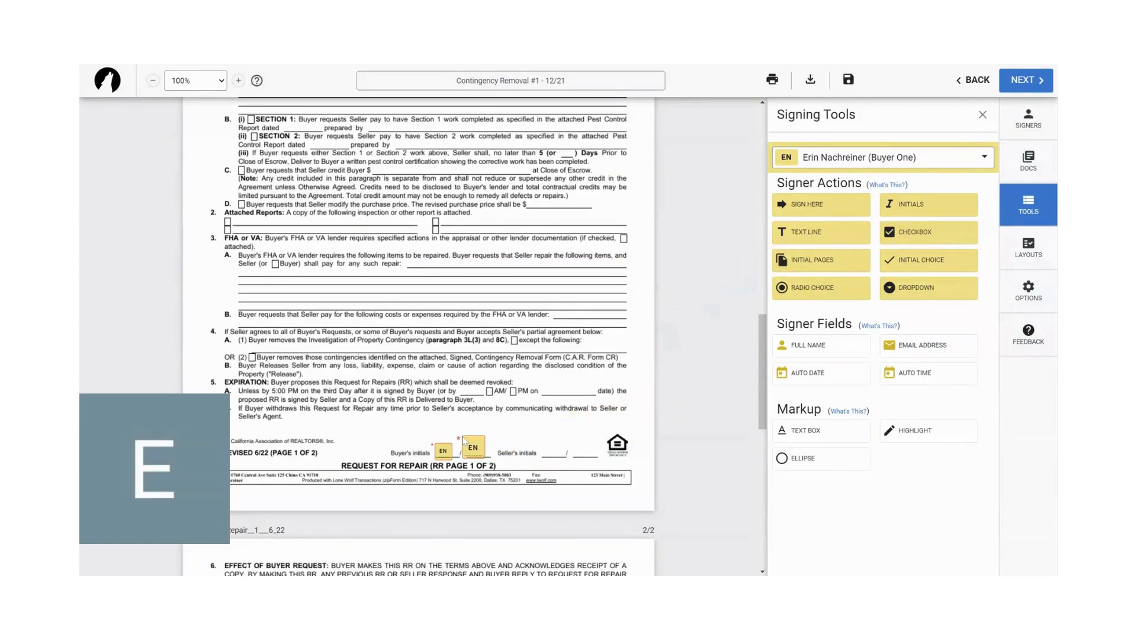
{"action": "left_click_drag", "start_coordinate": [920, 212], "coordinate": [484, 431]}
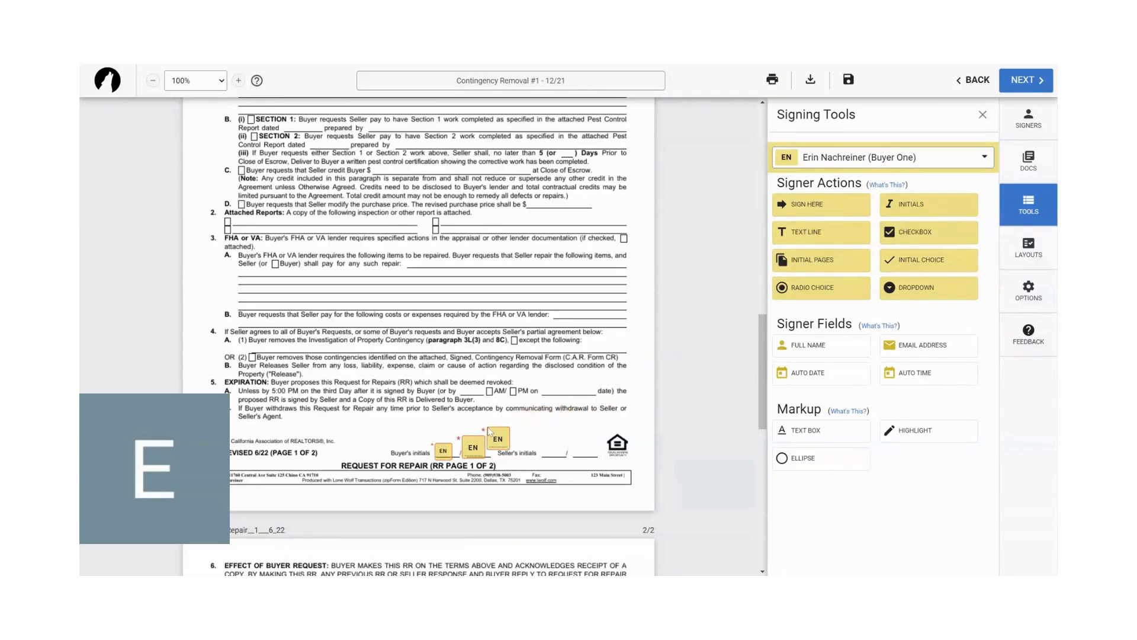
{"action": "scroll", "coordinate": [487, 431], "scroll_direction": "down", "scroll_amount": 5}
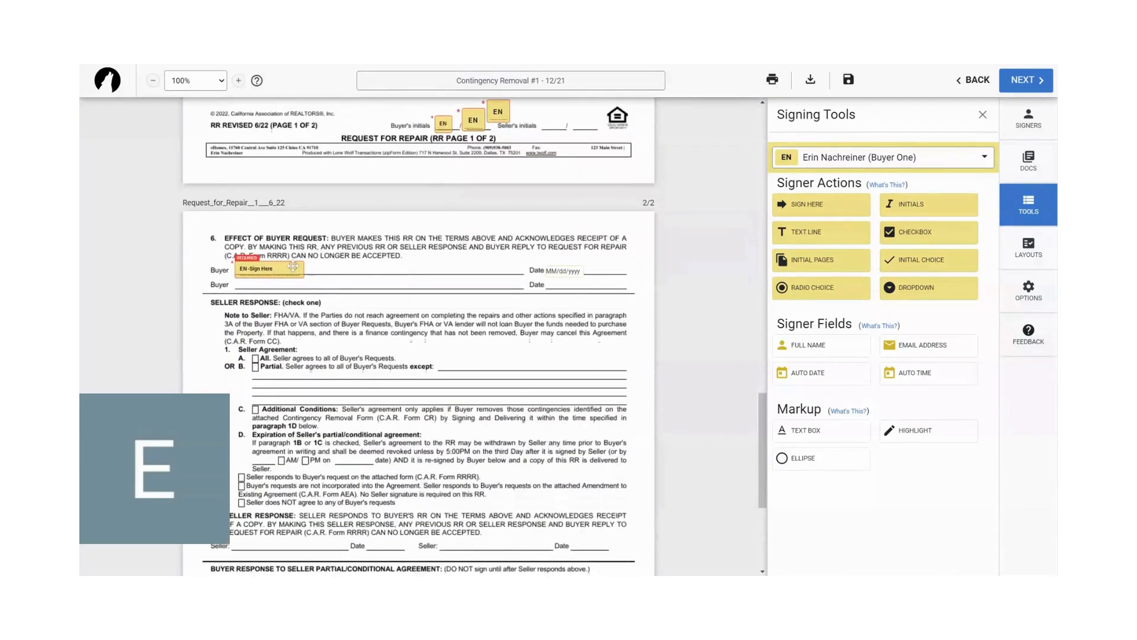
- Add a new participant to the signing and enter their full name and e-mail address in the signer details
{"action": "scroll", "coordinate": [439, 355], "scroll_direction": "down", "scroll_amount": 3}
{"action": "scroll", "coordinate": [440, 355], "scroll_direction": "down", "scroll_amount": 2}
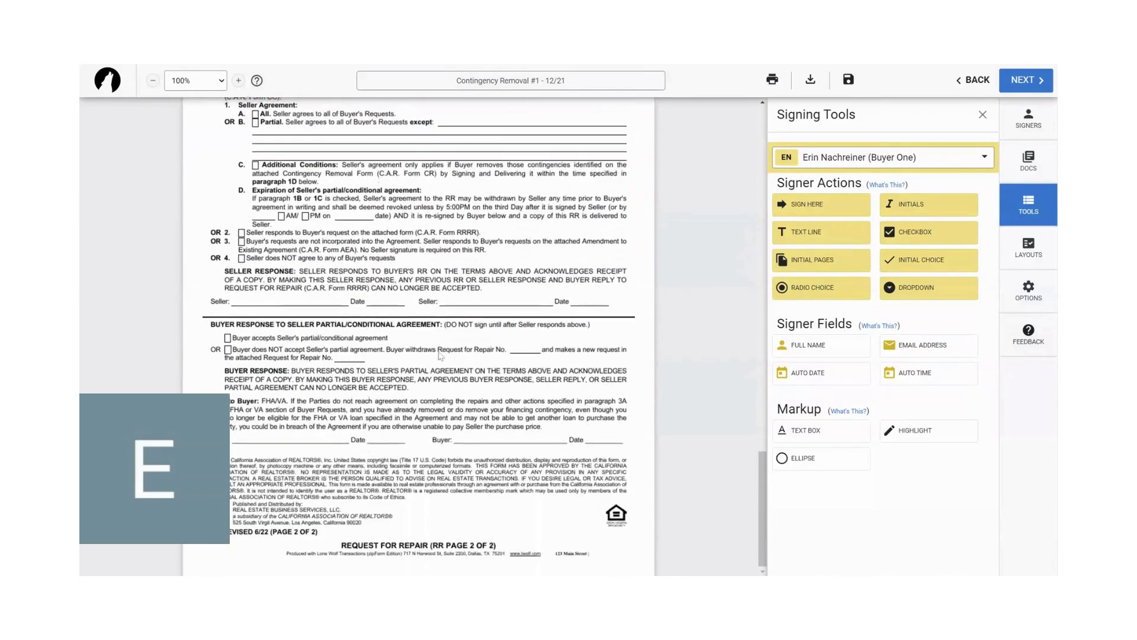
{"action": "scroll", "coordinate": [356, 332], "scroll_direction": "up", "scroll_amount": 6}
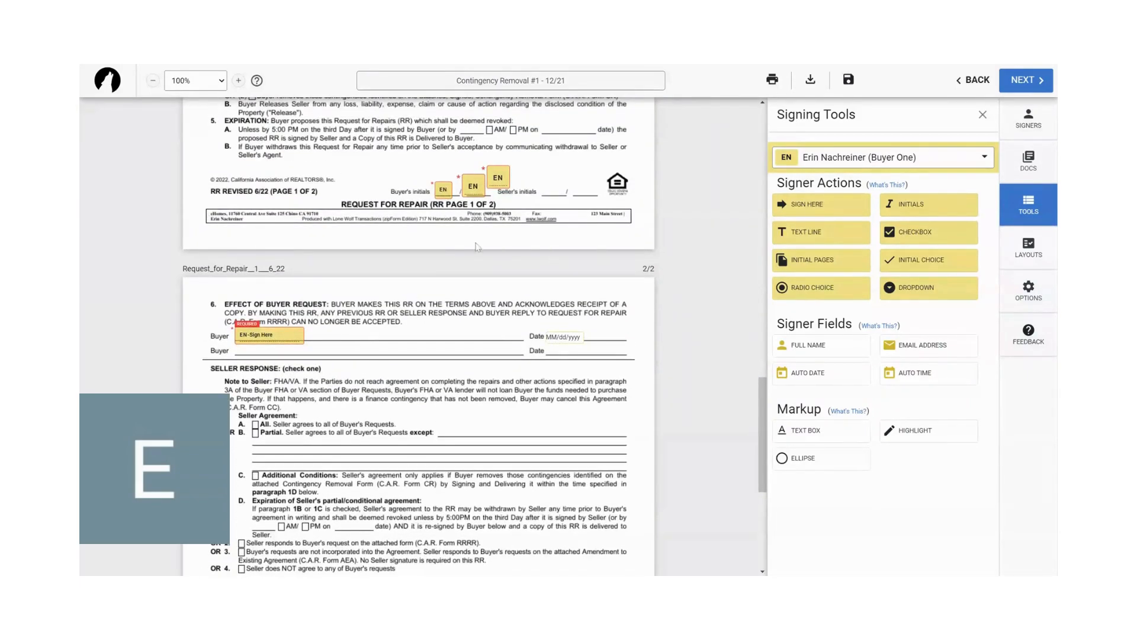
{"action": "left_click", "coordinate": [1027, 116]}
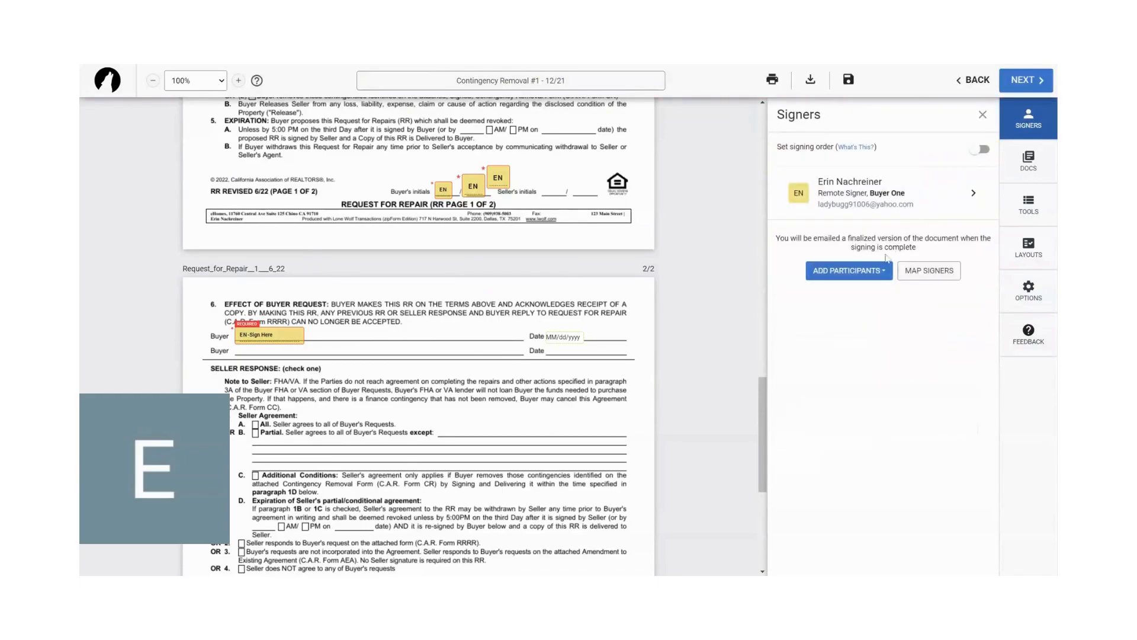
{"action": "left_click", "coordinate": [880, 280]}
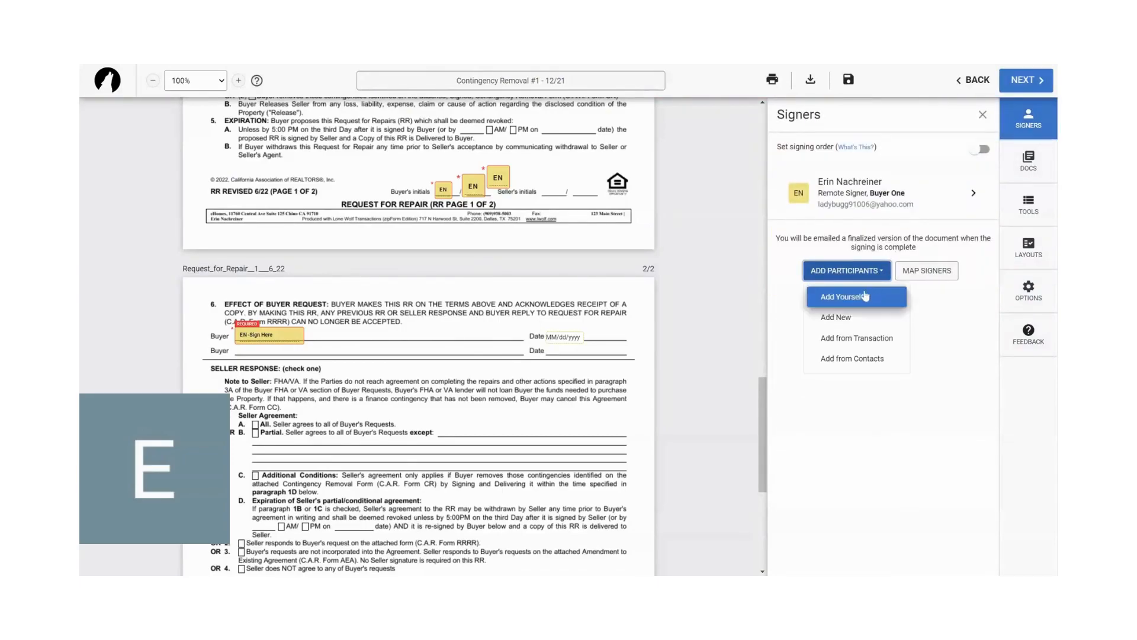
{"action": "left_click", "coordinate": [852, 324]}
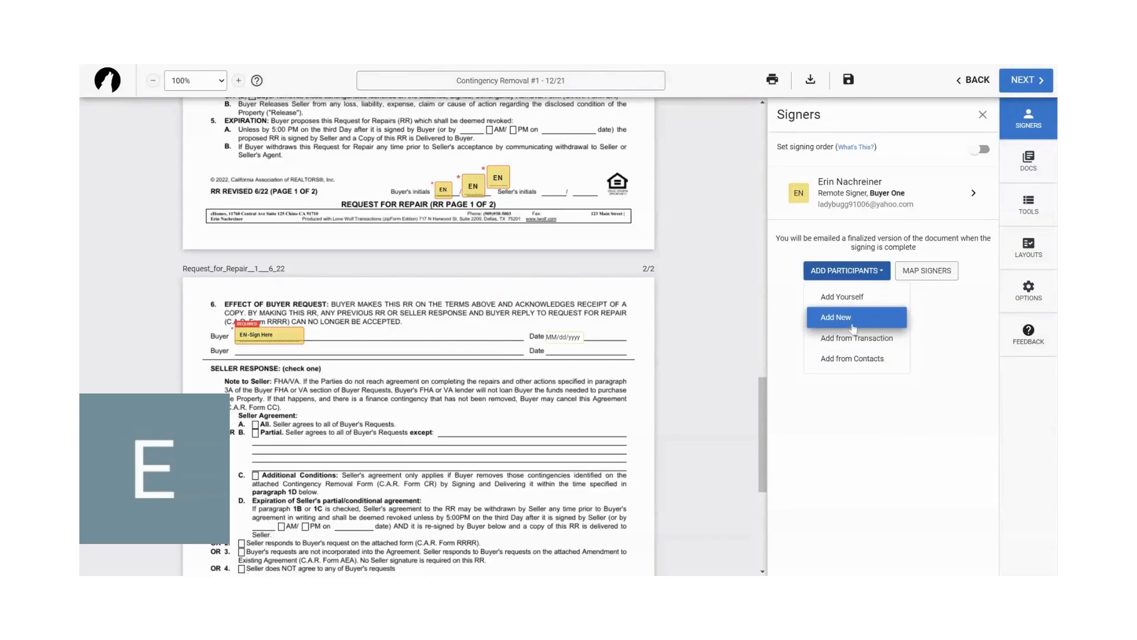
{"action": "left_click", "coordinate": [823, 265]}
{"action": "left_click", "coordinate": [815, 230]}
{"action": "left_click_drag", "start_coordinate": [814, 231], "coordinate": [672, 234]}
{"action": "type", "text": "t"}
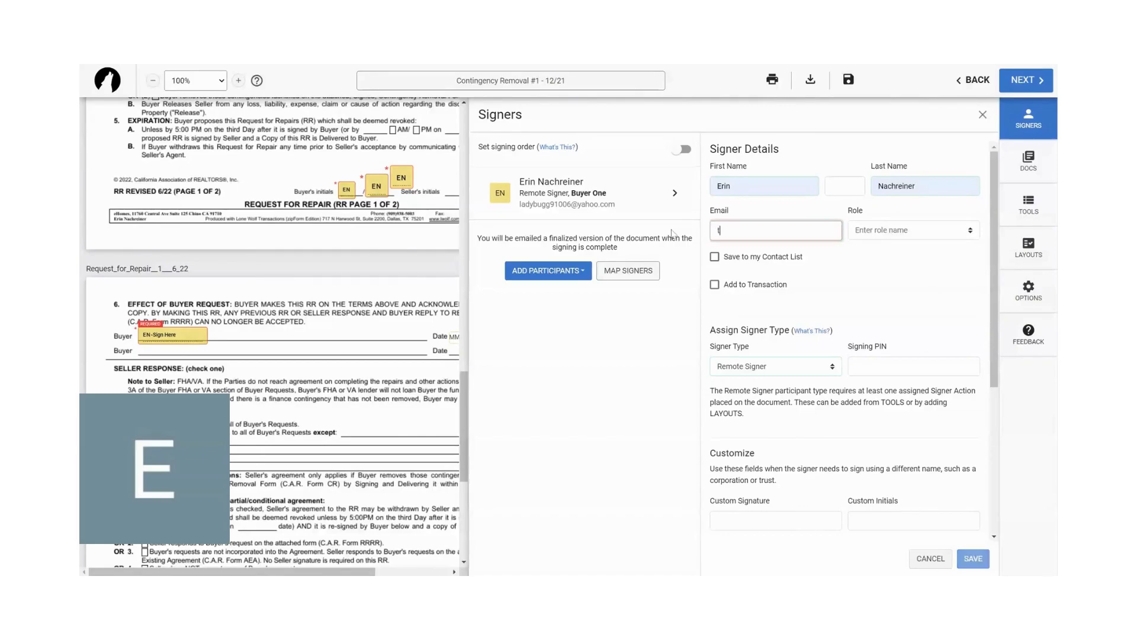
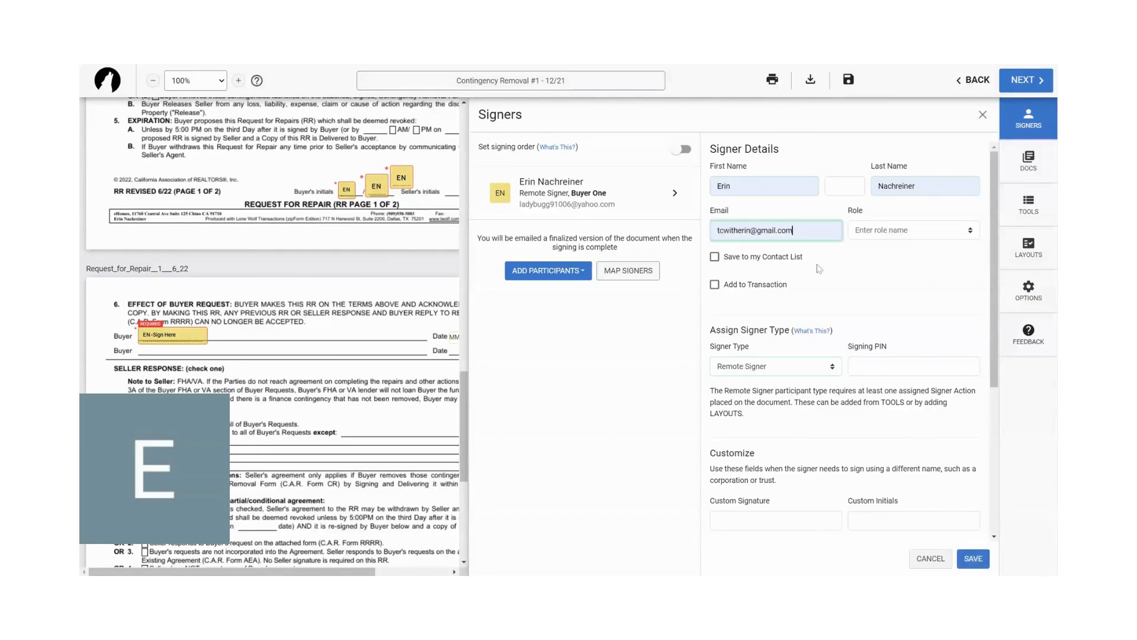
- Set the new participant to be saved to the contact list and transaction, assign the CC signer type, and save the details
{"action": "left_click", "coordinate": [715, 258]}
{"action": "left_click", "coordinate": [715, 284]}
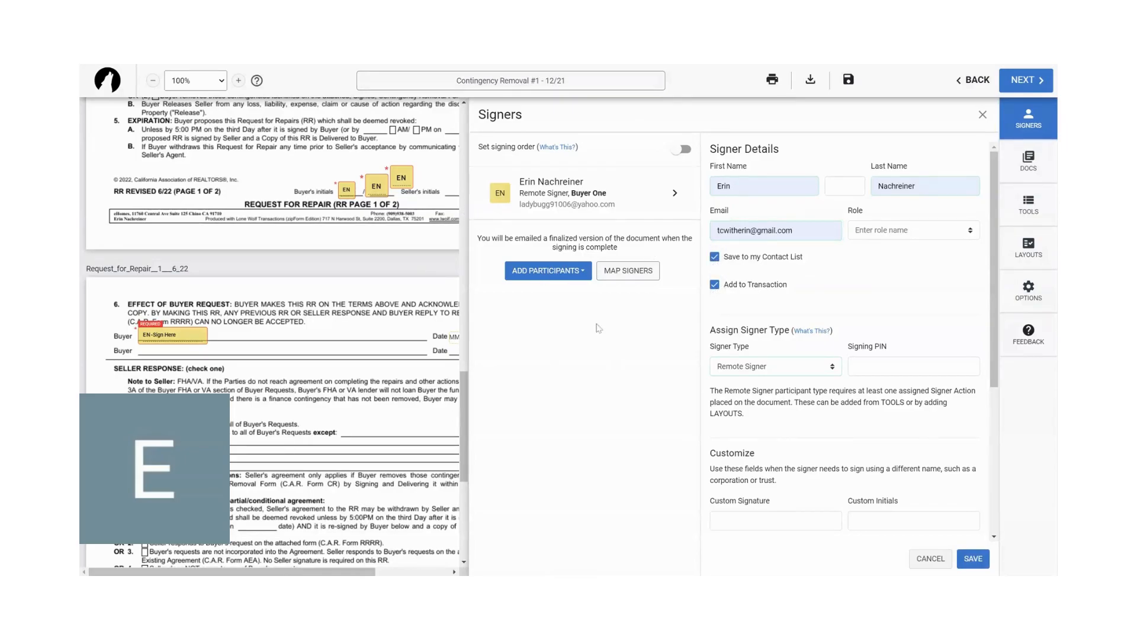
{"action": "left_click", "coordinate": [819, 371]}
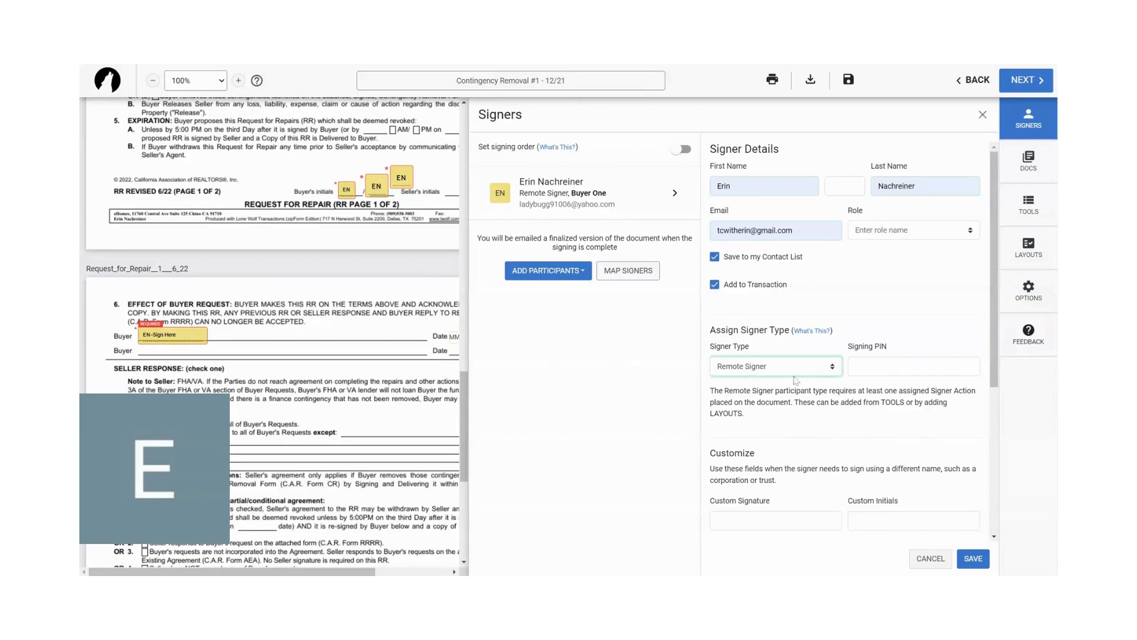
{"action": "left_click", "coordinate": [769, 409]}
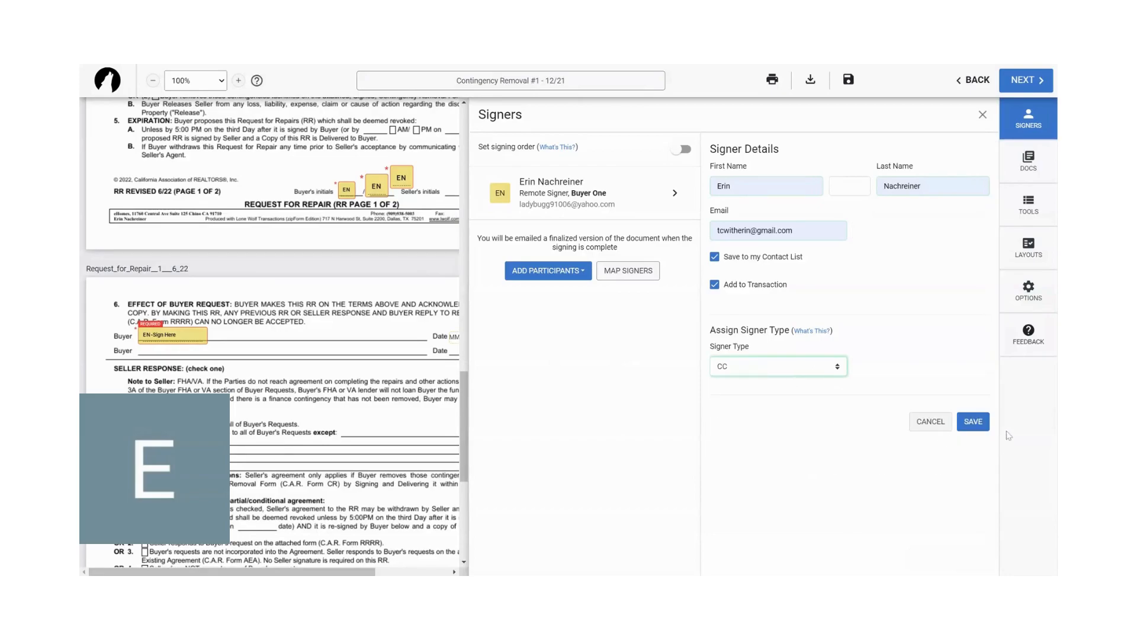
{"action": "left_click", "coordinate": [971, 421]}
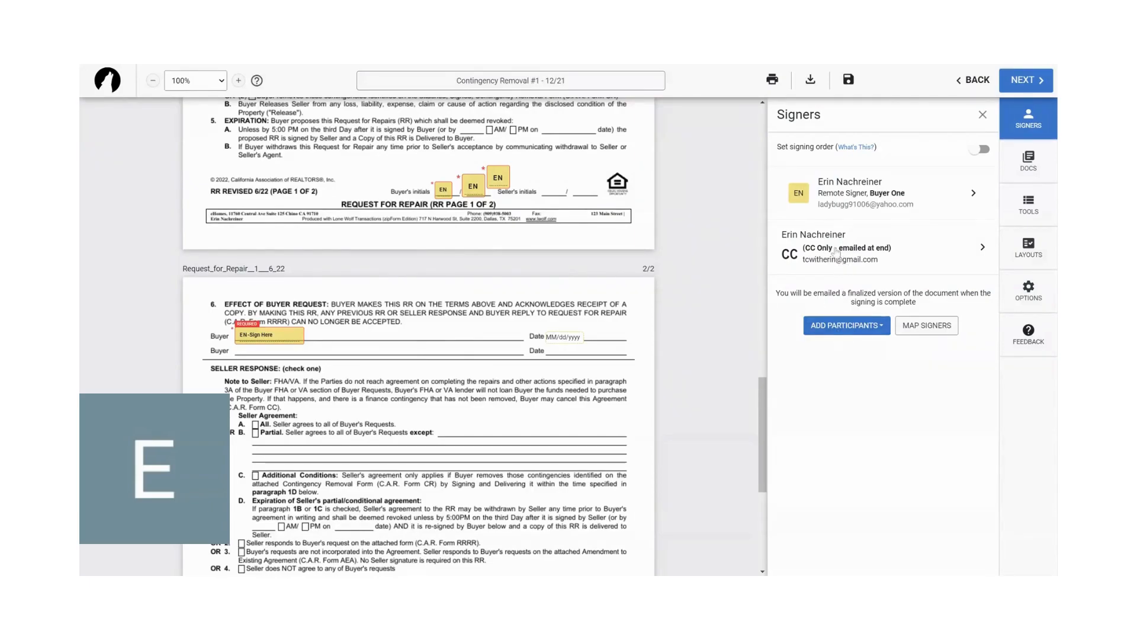
- Delete the two additional Initials fields beside the first buyer's initials on page 1 of the Request for Repair
{"action": "scroll", "coordinate": [479, 267], "scroll_direction": "up", "scroll_amount": 2}
{"action": "left_click", "coordinate": [496, 282]}
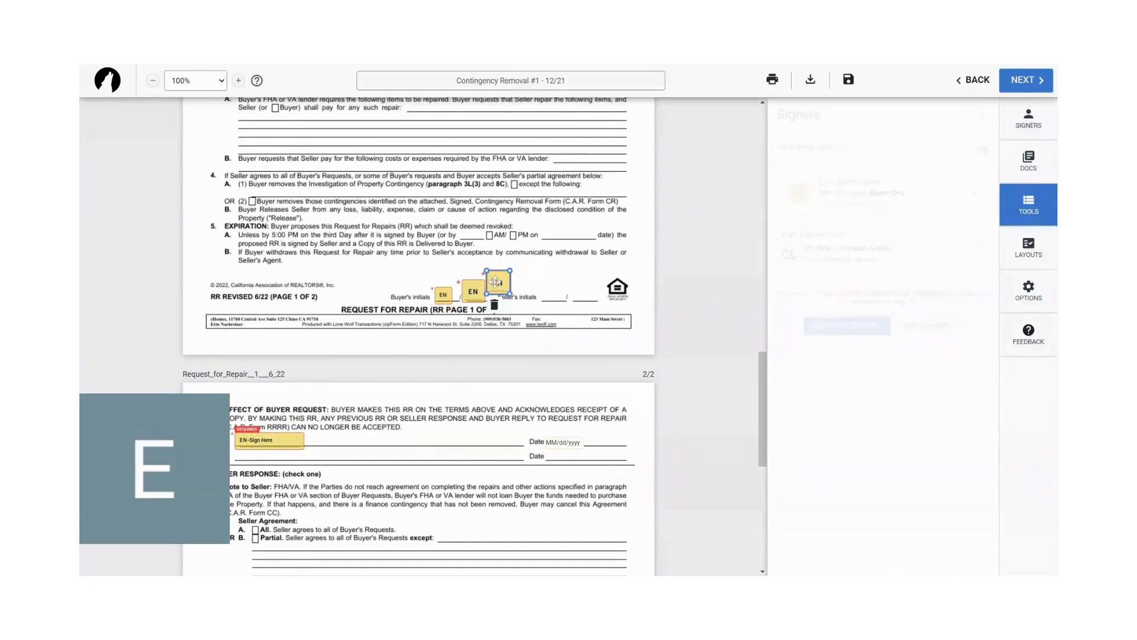
{"action": "key", "text": "Delete"}
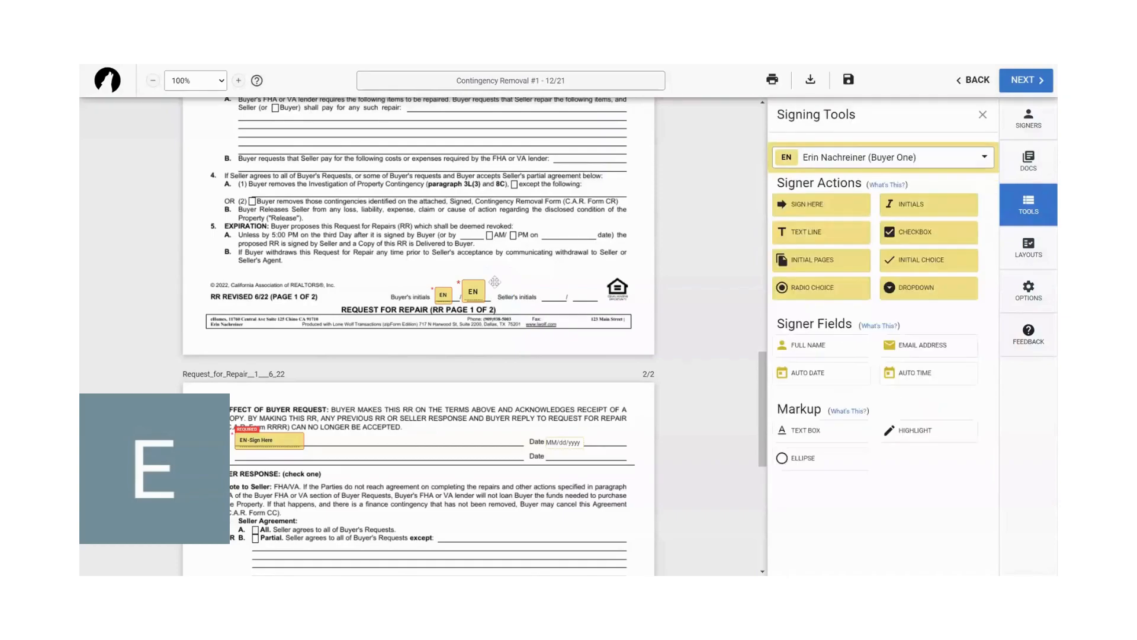
{"action": "left_click", "coordinate": [473, 289]}
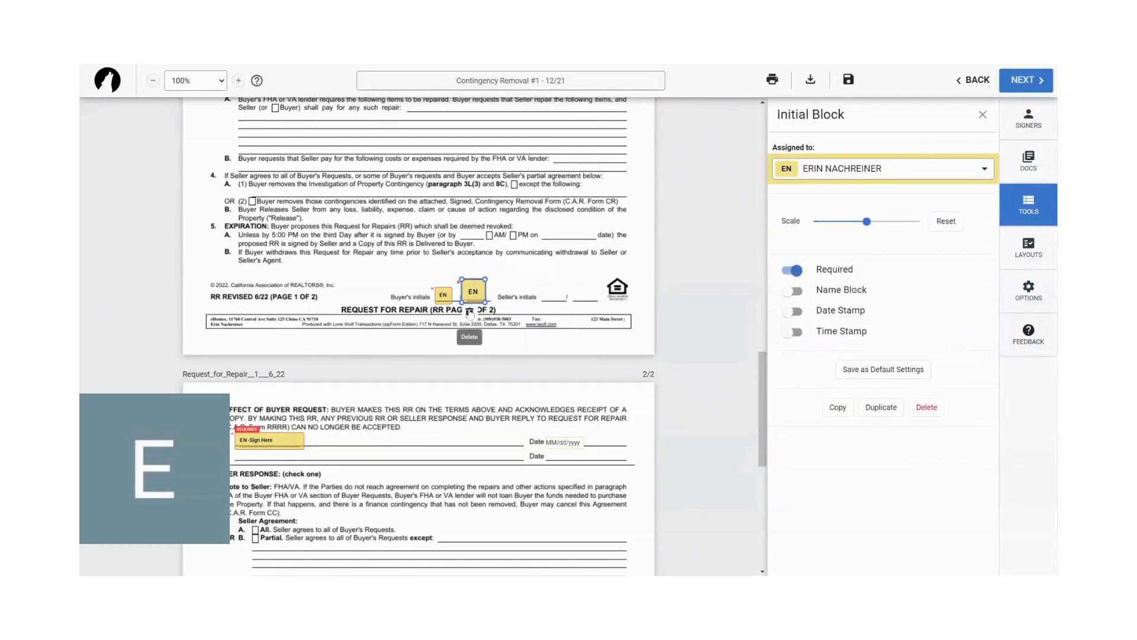
{"action": "key", "text": "Delete"}
- Customize the signing invitation with the subject "Main | Disclosures" and the message "Hello,", save it, and close the finalize dialog
{"action": "scroll", "coordinate": [470, 313], "scroll_direction": "down", "scroll_amount": 10}
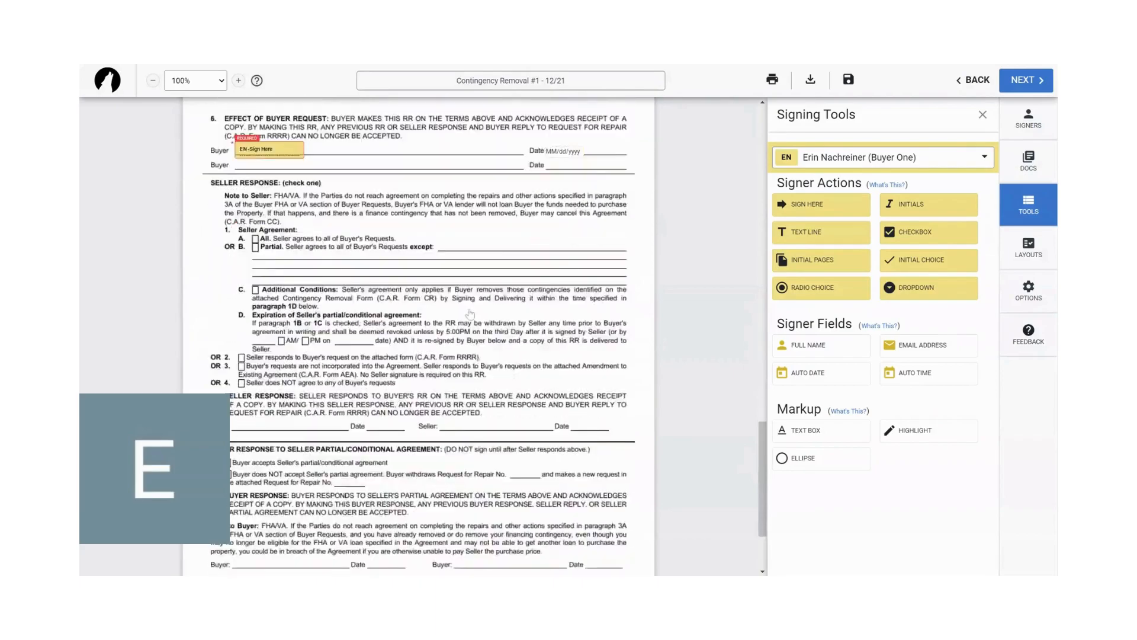
{"action": "left_click", "coordinate": [1023, 82]}
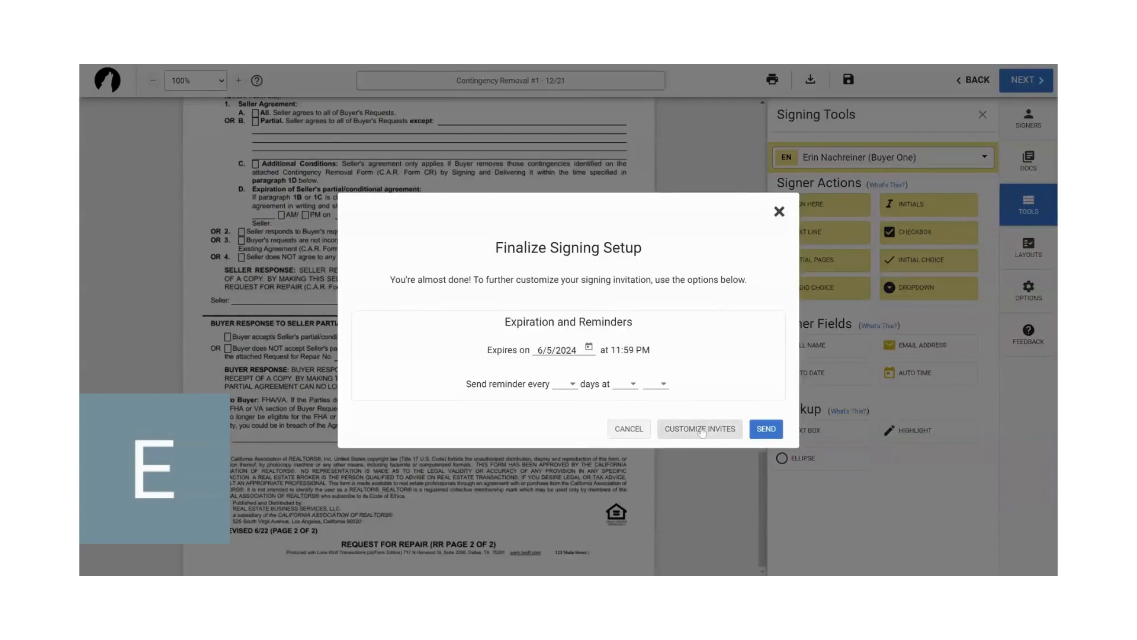
{"action": "left_click", "coordinate": [699, 428]}
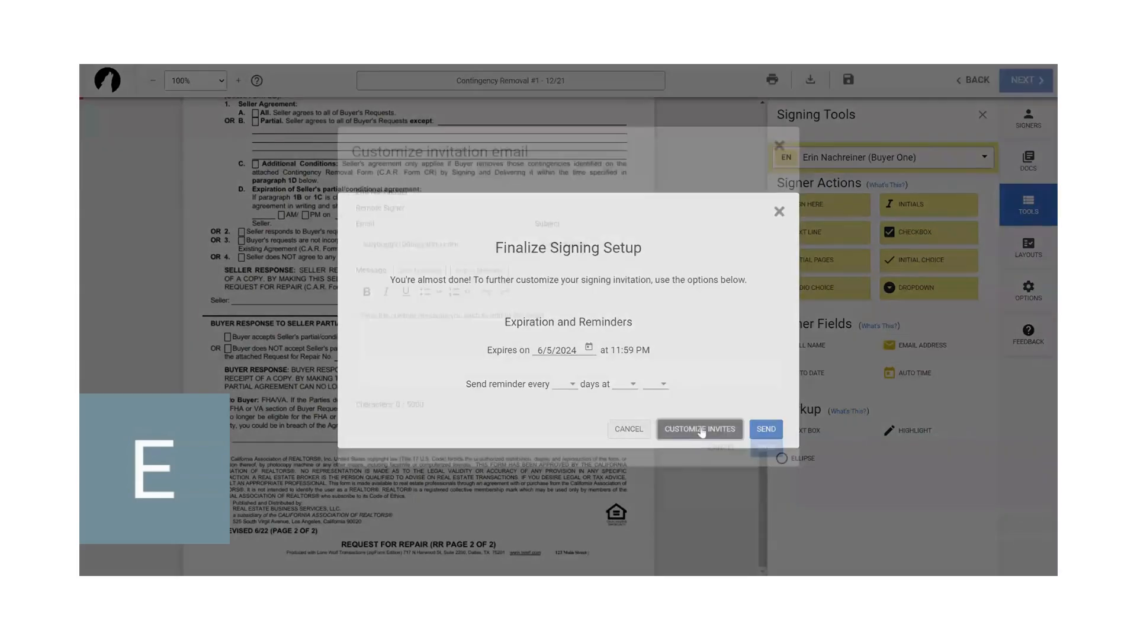
{"action": "left_click", "coordinate": [619, 268]}
{"action": "type", "text": "Main | Disclosures"}
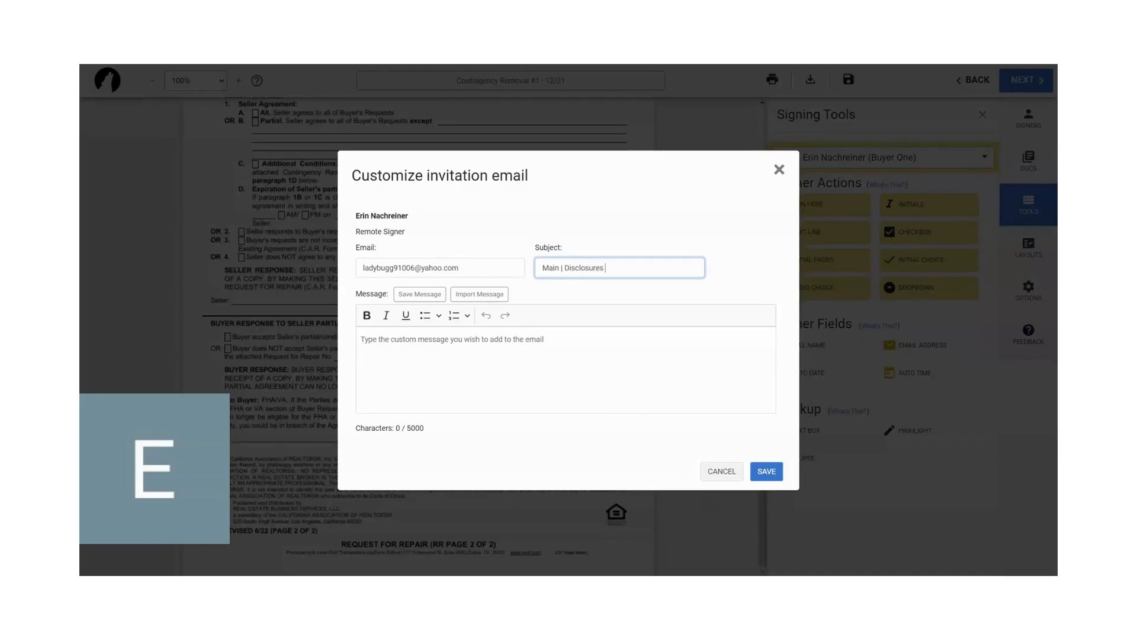
{"action": "left_click", "coordinate": [363, 340]}
{"action": "type", "text": "Hello,"}
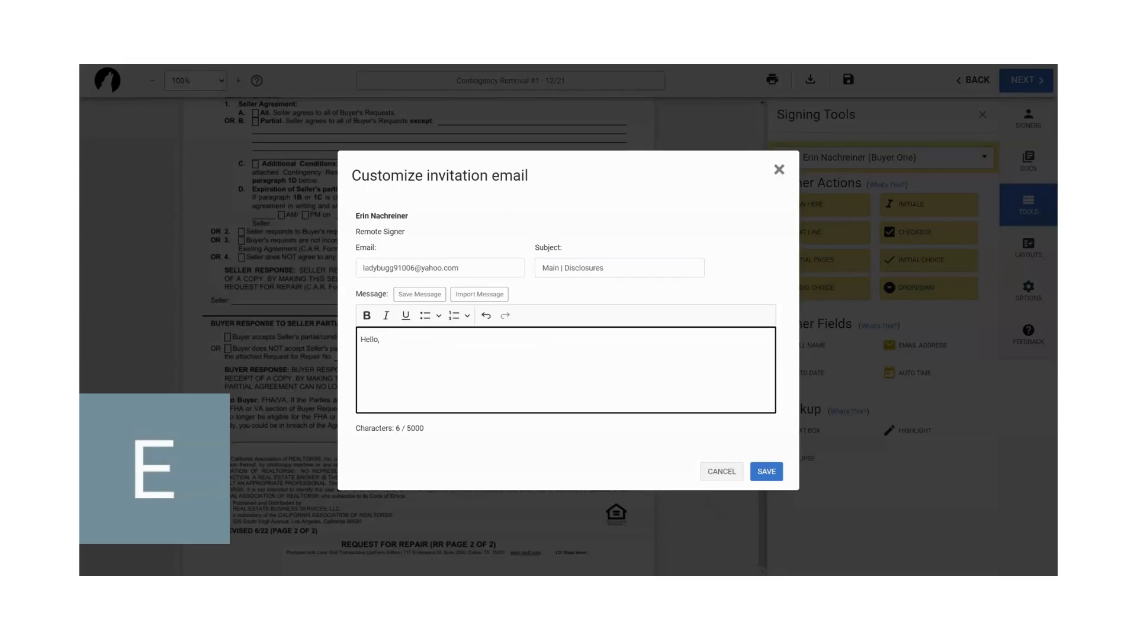
{"action": "left_click", "coordinate": [766, 471]}
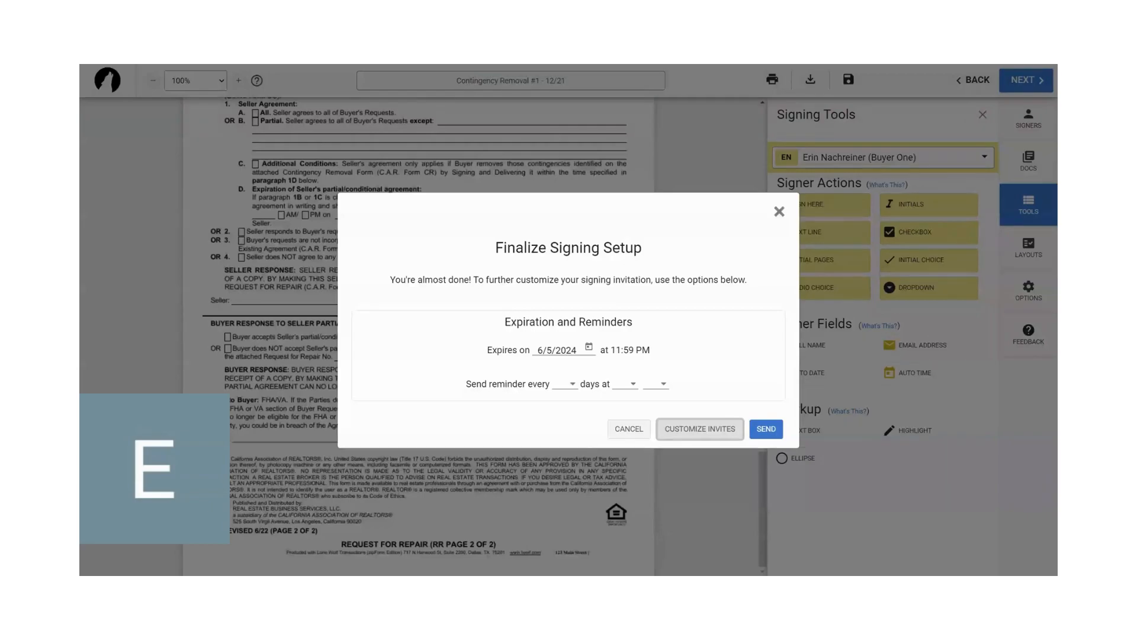
{"action": "left_click", "coordinate": [778, 212]}
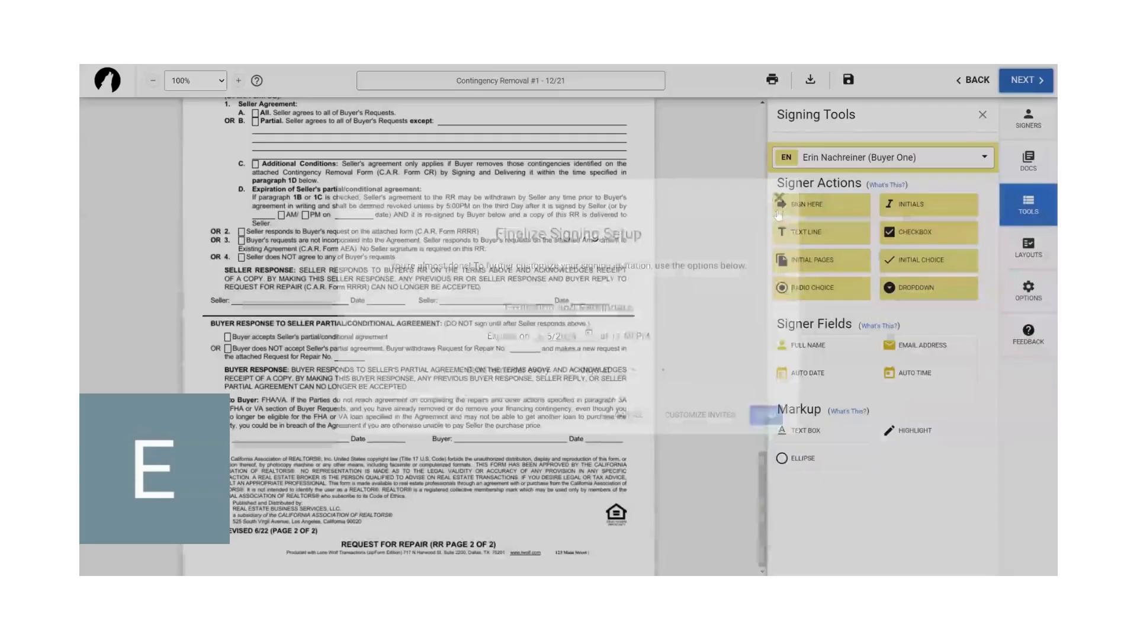
- Add Request_for_Repair__1___6_22 to the signing as a third document using an upload
{"action": "left_click", "coordinate": [1035, 163]}
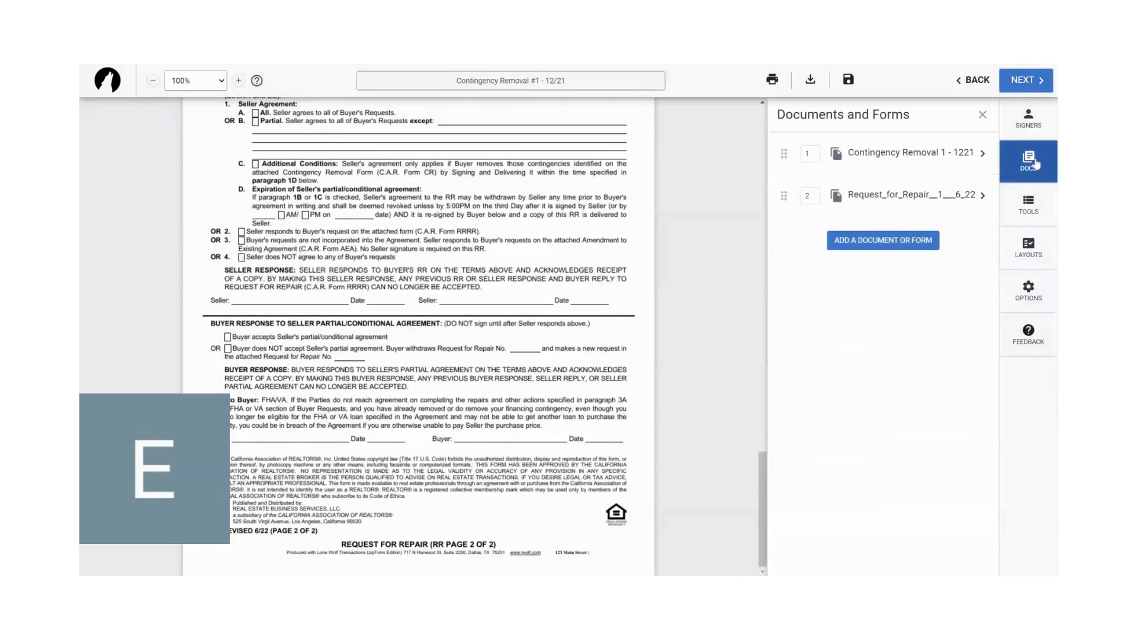
{"action": "left_click", "coordinate": [885, 248]}
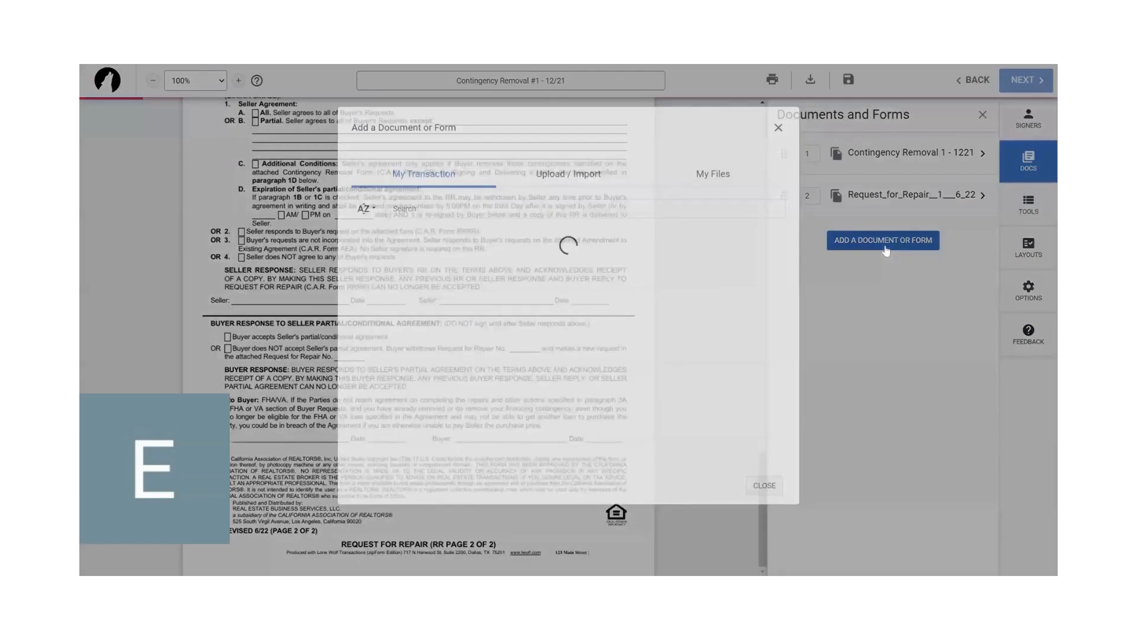
{"action": "scroll", "coordinate": [532, 410], "scroll_direction": "down", "scroll_amount": 10}
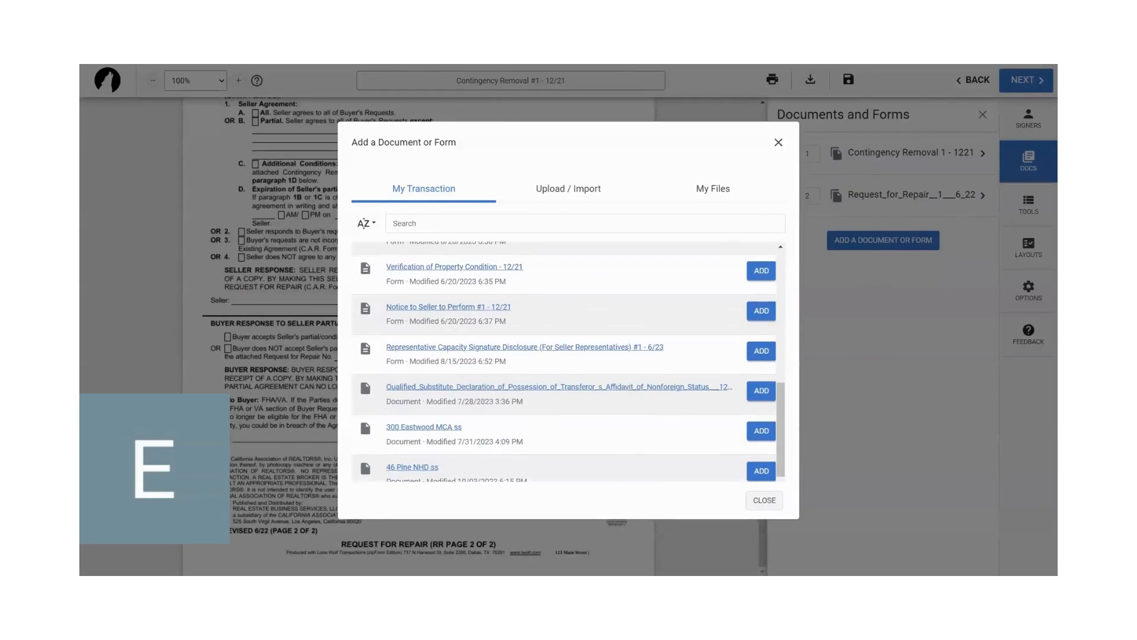
{"action": "scroll", "coordinate": [568, 361], "scroll_direction": "down", "scroll_amount": 1}
{"action": "scroll", "coordinate": [569, 362], "scroll_direction": "up", "scroll_amount": 10}
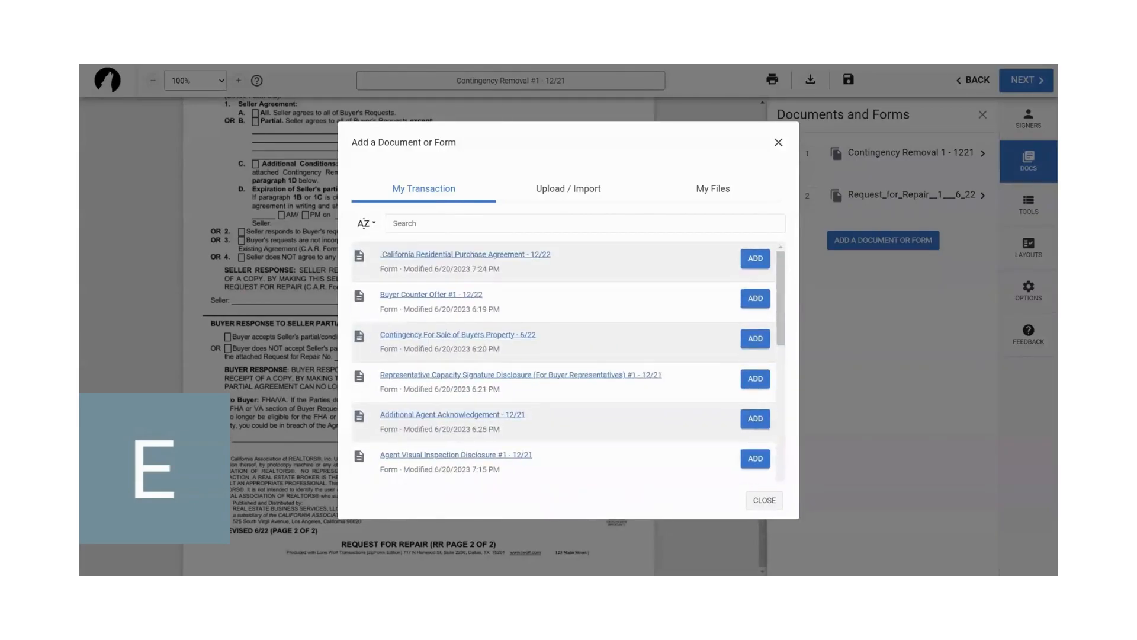
{"action": "left_click", "coordinate": [574, 202]}
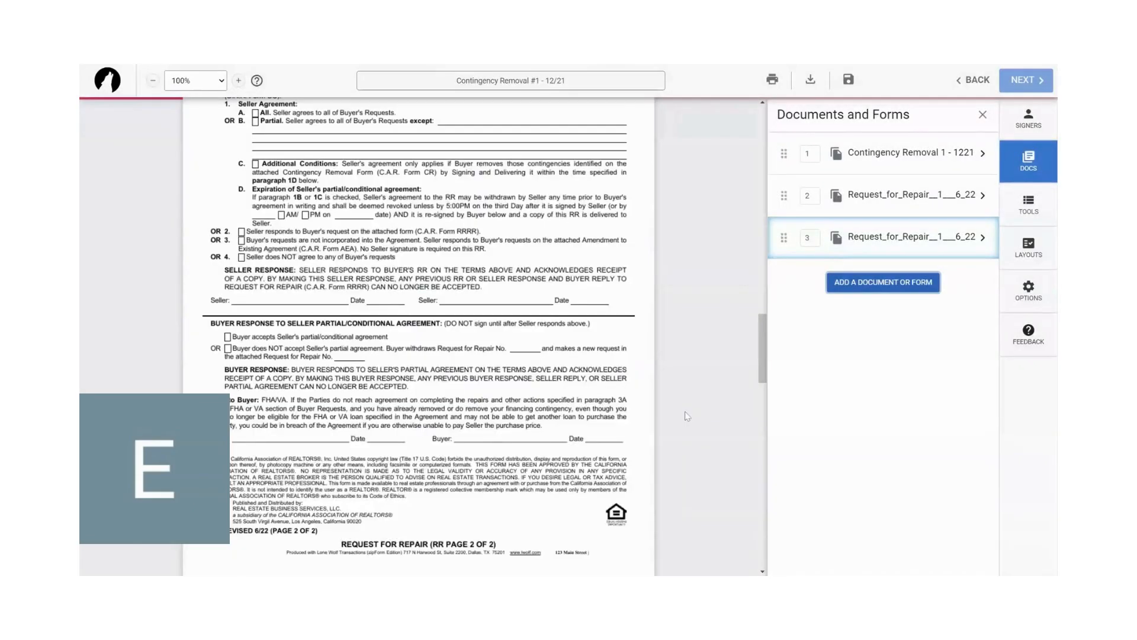
- Place Buyer One's Sign Here fields with dates on both seller lines of the Seller Response, and send the signing
{"action": "left_click", "coordinate": [1029, 124]}
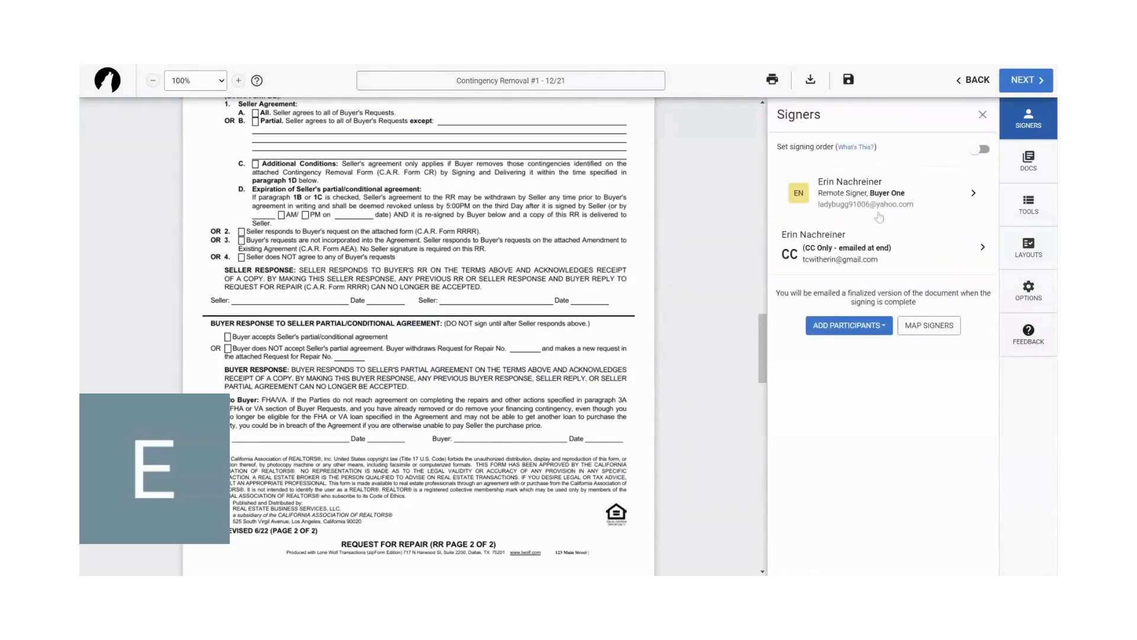
{"action": "left_click", "coordinate": [1029, 209]}
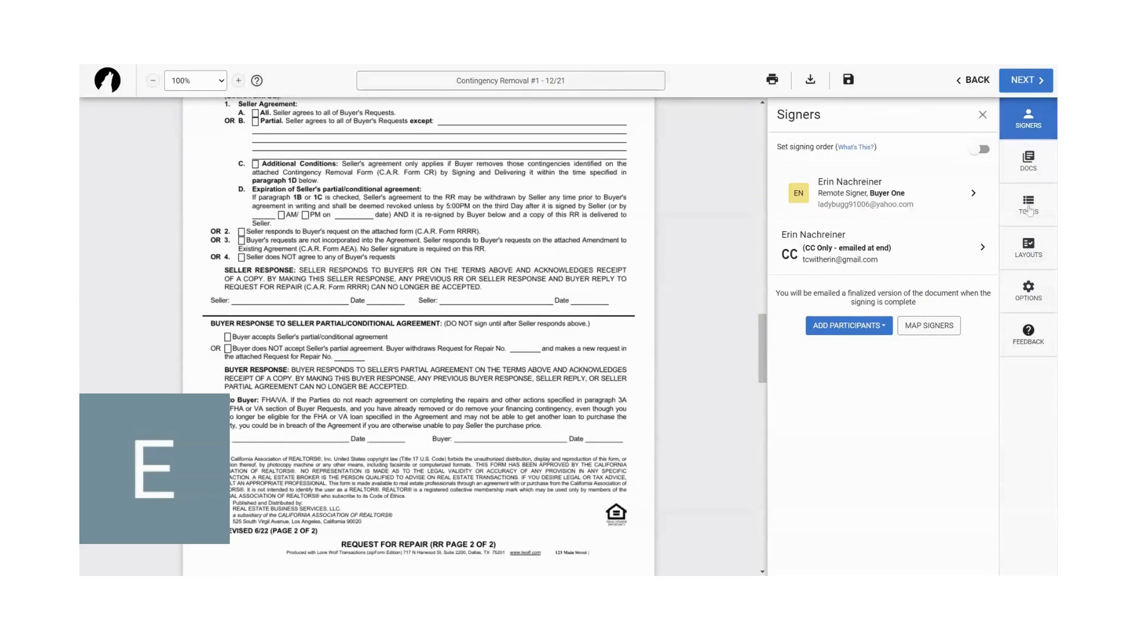
{"action": "mouse_move", "coordinate": [835, 210]}
{"action": "left_mouse_down"}
{"action": "mouse_move", "coordinate": [703, 247]}
{"action": "mouse_move", "coordinate": [309, 300]}
{"action": "left_mouse_up"}
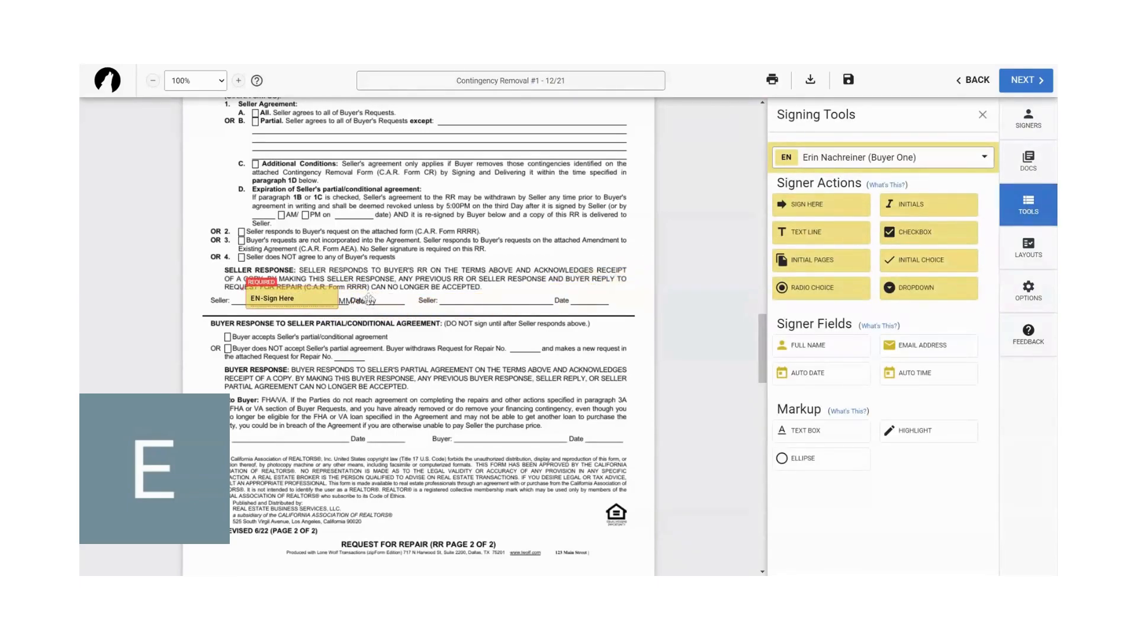
{"action": "left_click_drag", "start_coordinate": [823, 208], "coordinate": [500, 293]}
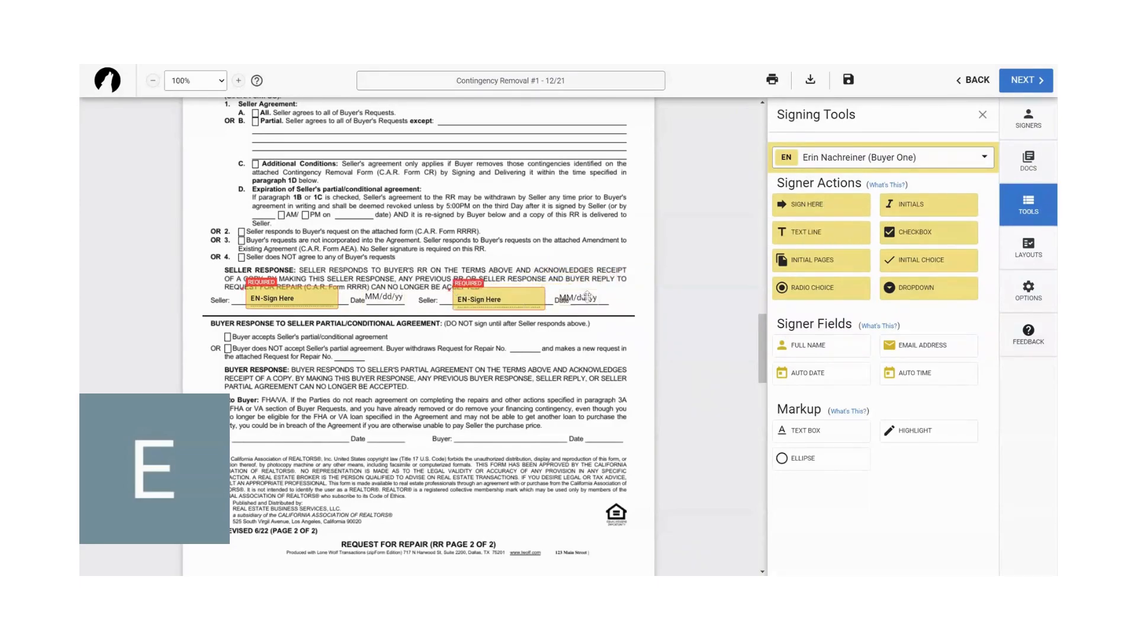
{"action": "left_click", "coordinate": [1024, 83]}
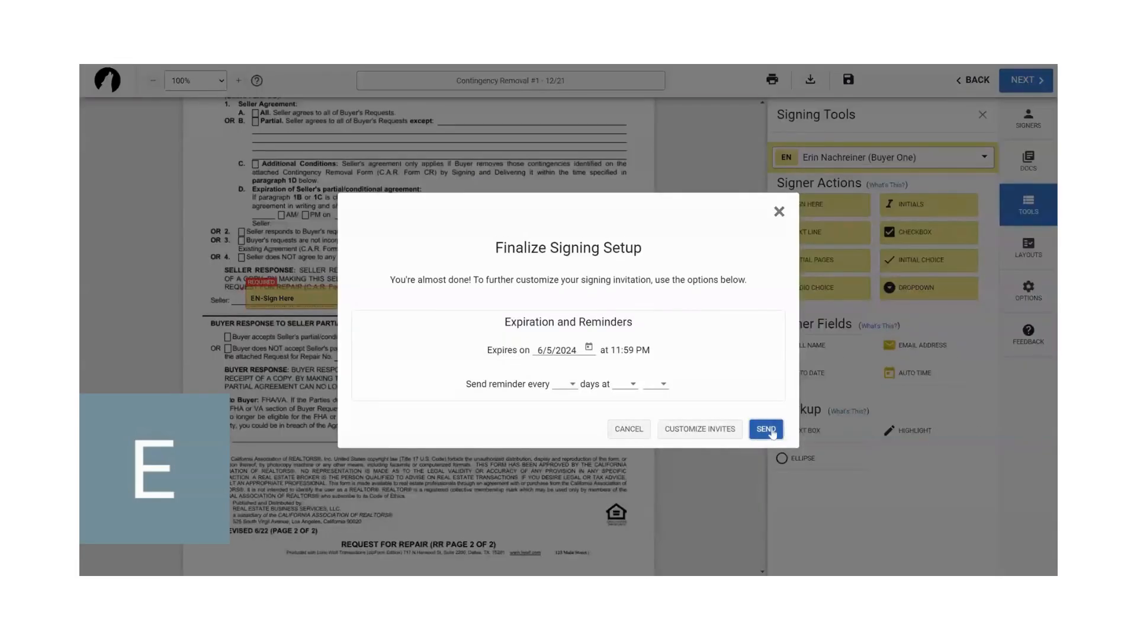
{"action": "left_click", "coordinate": [771, 430]}
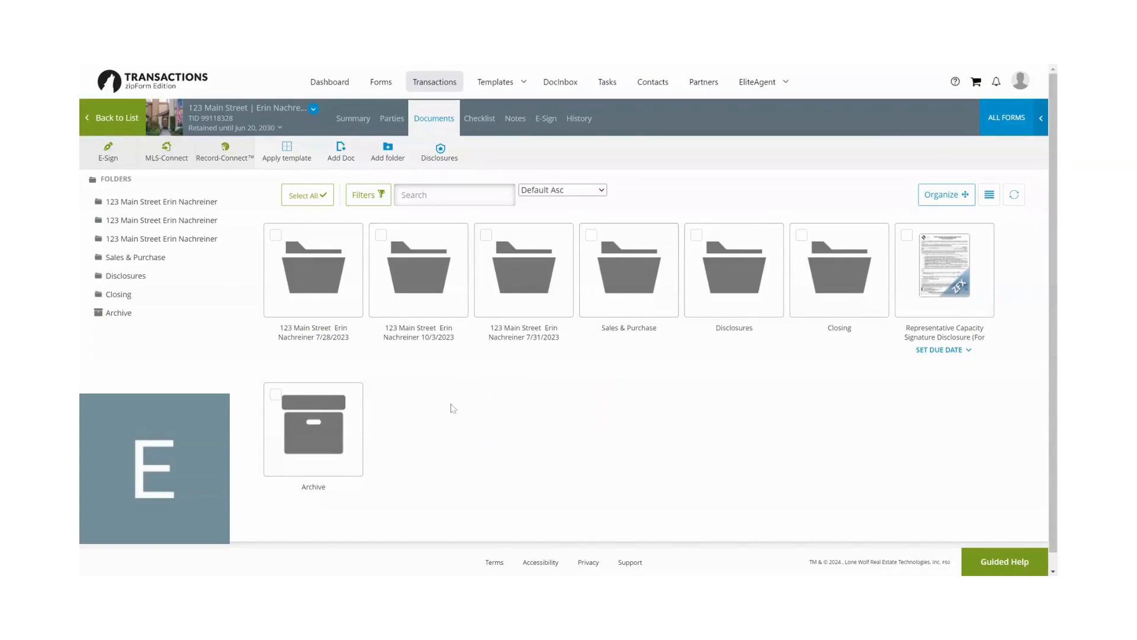
{"action": "mouse_move", "coordinate": [519, 284]}
{"action": "left_click", "coordinate": [528, 283]}
{"action": "left_click", "coordinate": [316, 271]}
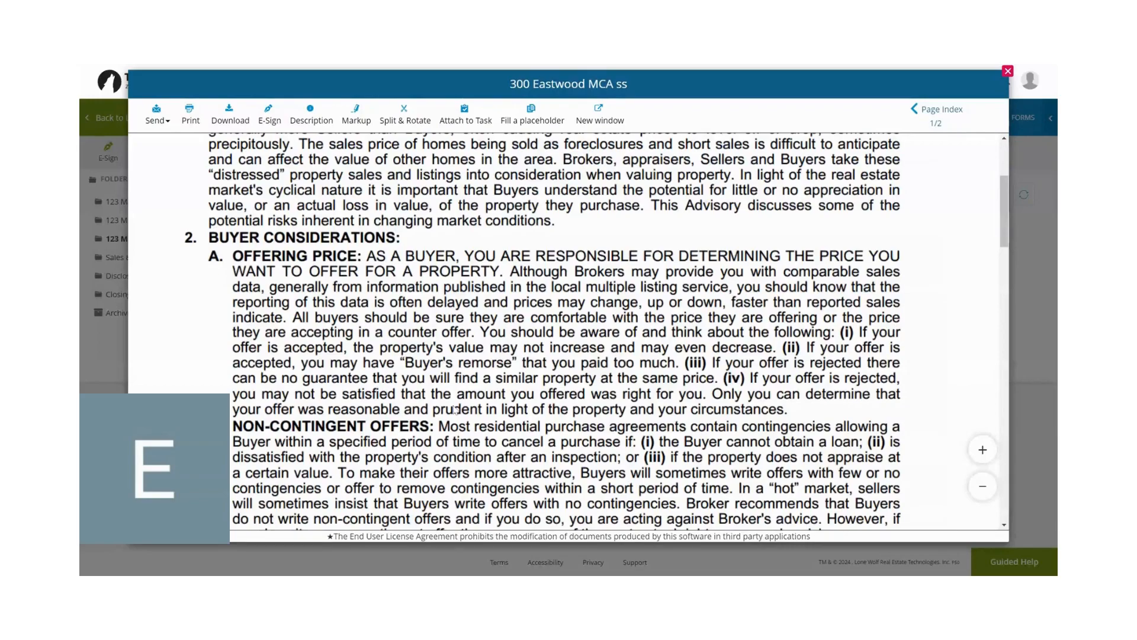
{"action": "scroll", "coordinate": [455, 409], "scroll_direction": "down", "scroll_amount": 15}
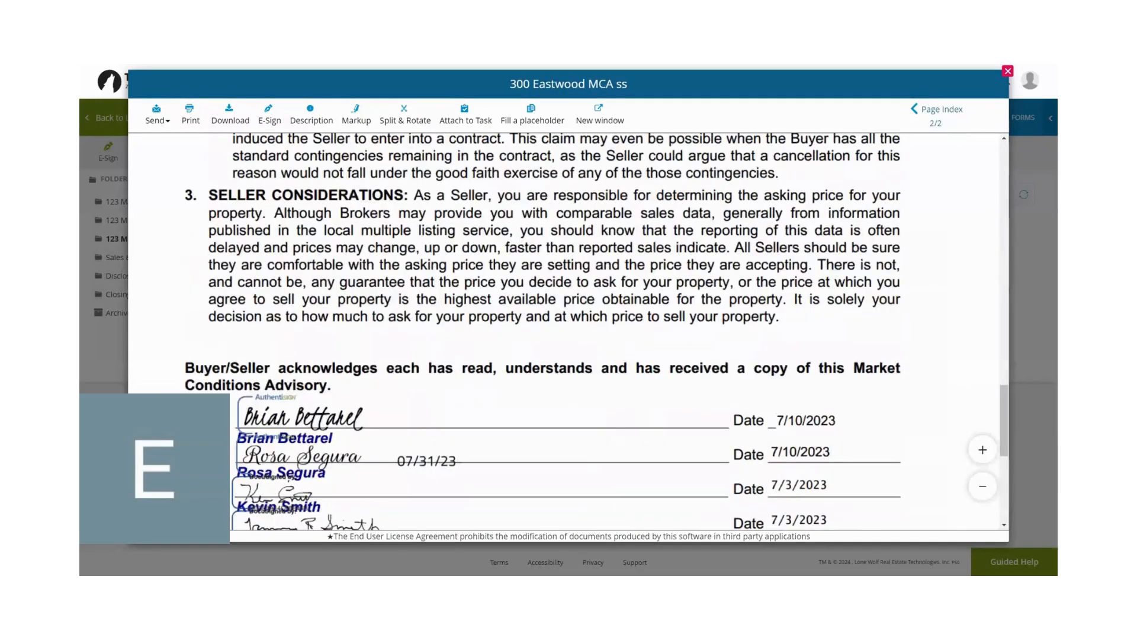
{"action": "scroll", "coordinate": [551, 357], "scroll_direction": "down", "scroll_amount": 3}
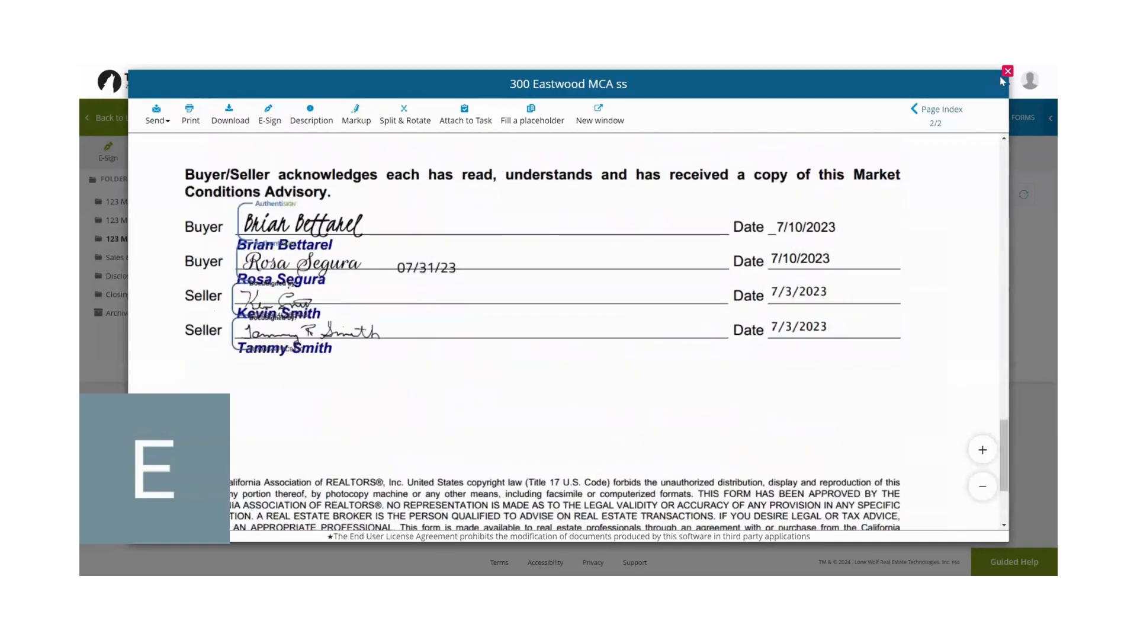
- Close the signed document, check the contents of the transaction's 7/28/2023 folder, and return to the main documents list
{"action": "left_click", "coordinate": [1007, 71]}
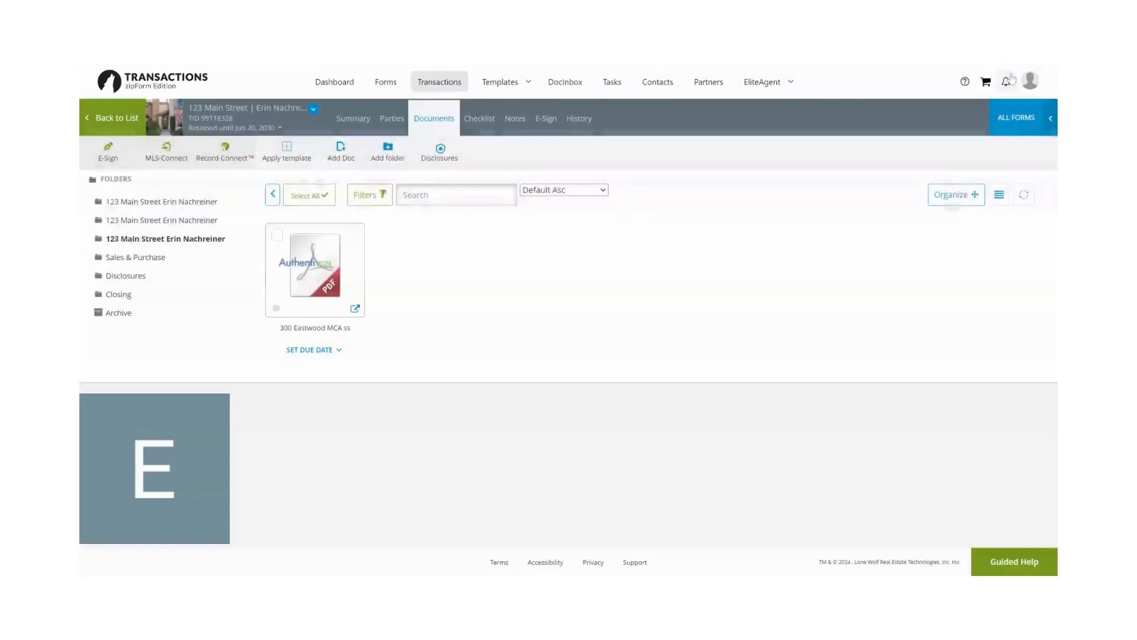
{"action": "left_click", "coordinate": [272, 194]}
{"action": "left_click", "coordinate": [315, 266]}
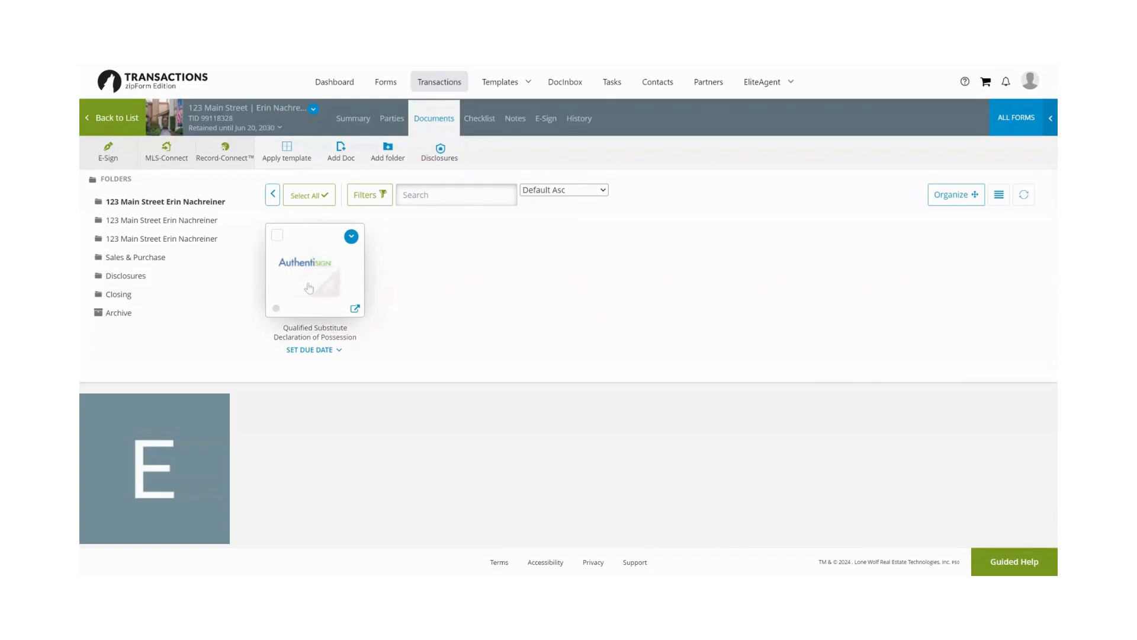
{"action": "left_click", "coordinate": [273, 197]}
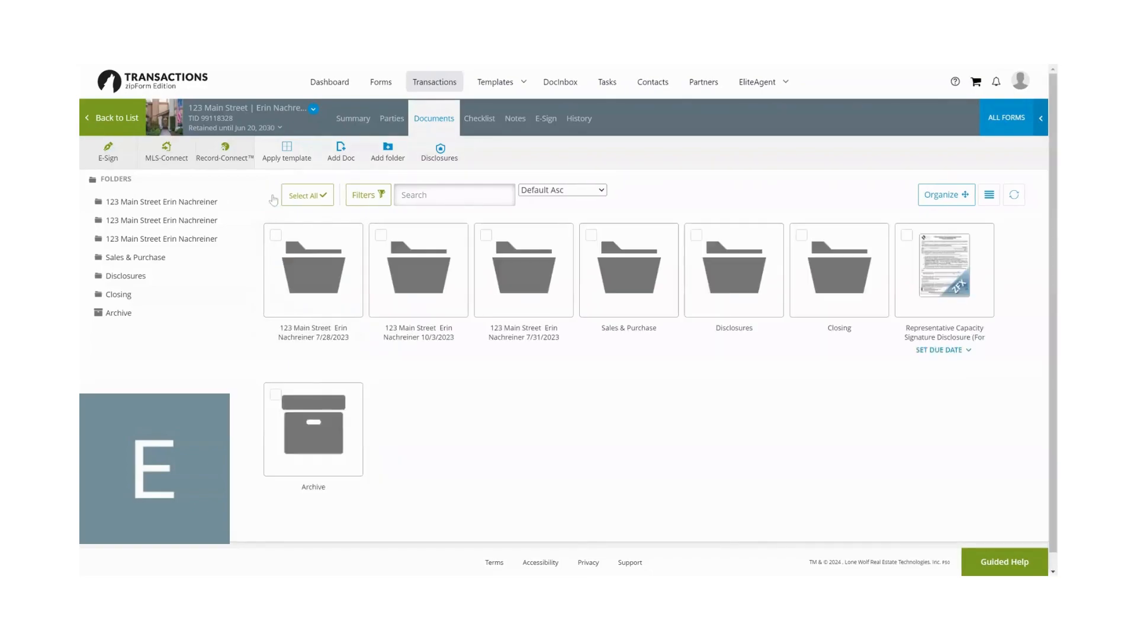
{"action": "left_click", "coordinate": [942, 273]}
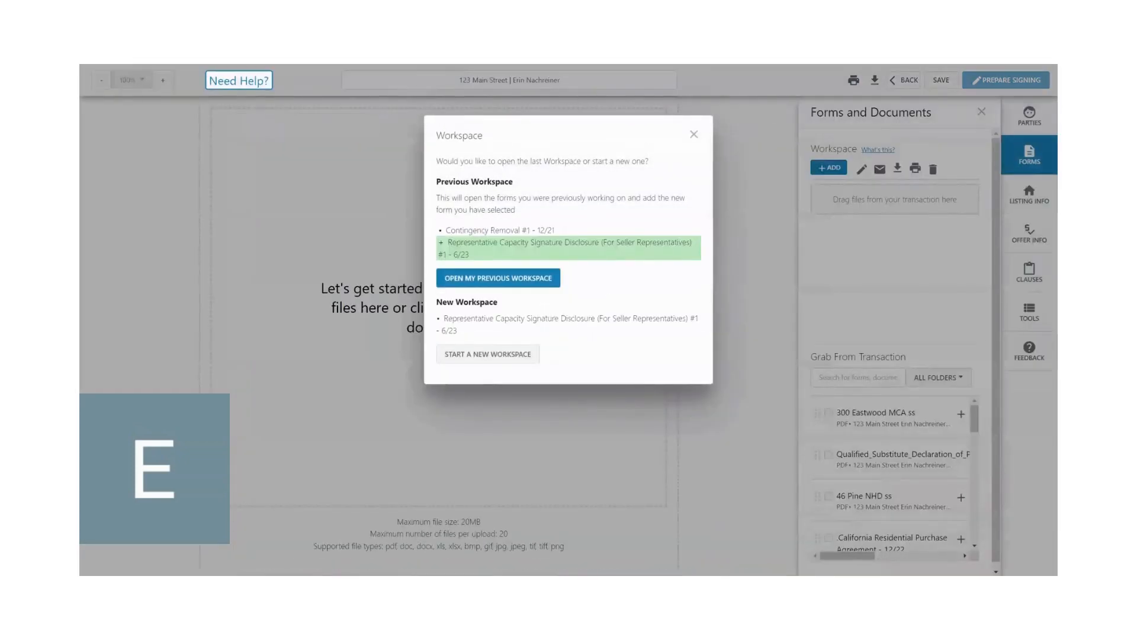
{"action": "left_click", "coordinate": [513, 357]}
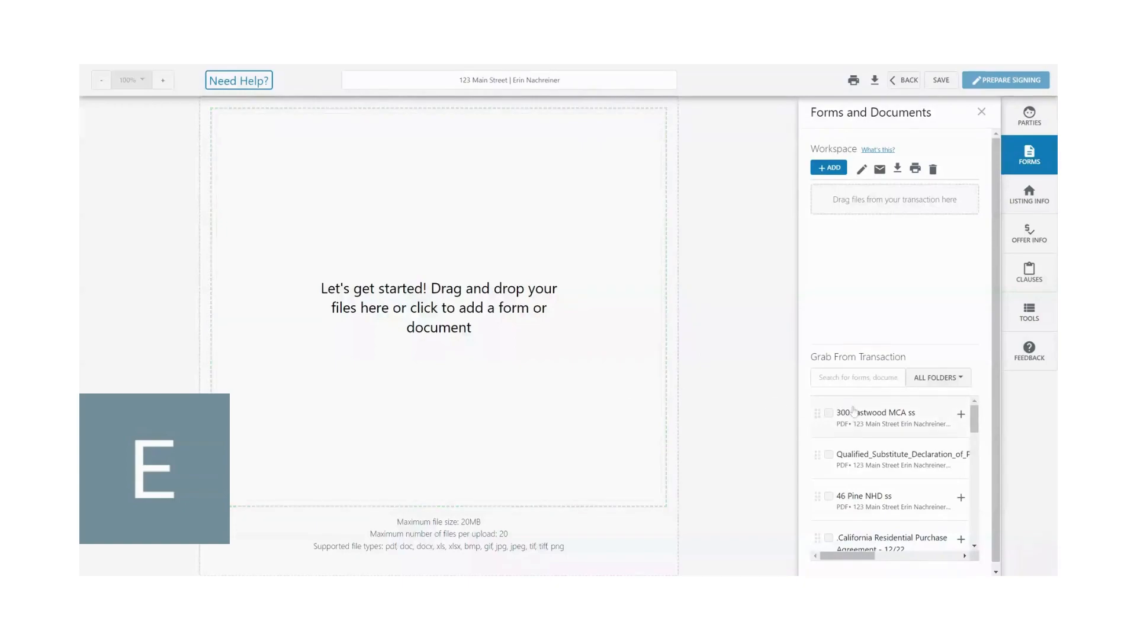
{"action": "left_click", "coordinate": [892, 453]}
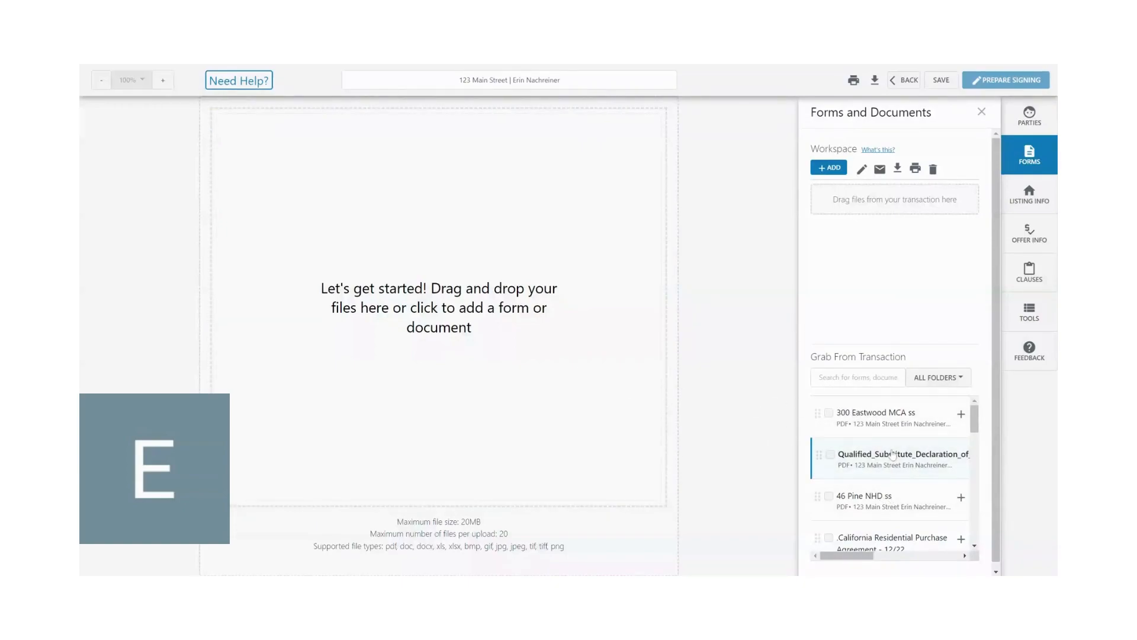
{"action": "left_click", "coordinate": [962, 422]}
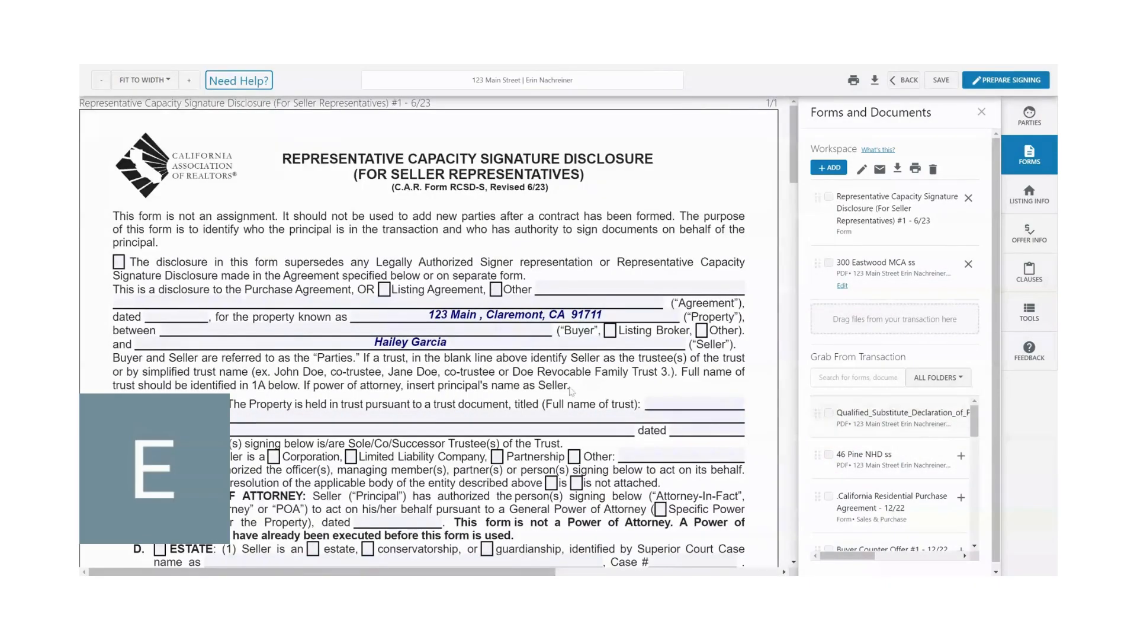
- Review the Representative Capacity Signature Disclosure down to its signature lines, then leave the form editor for the transaction
{"action": "scroll", "coordinate": [603, 393], "scroll_direction": "down", "scroll_amount": 7}
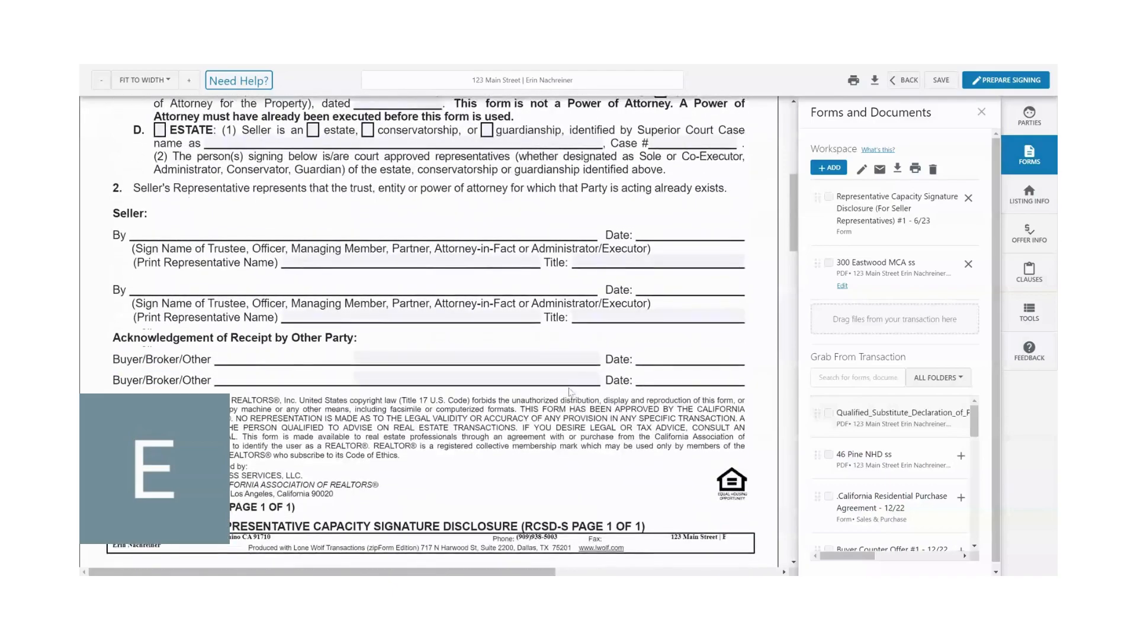
{"action": "scroll", "coordinate": [571, 392], "scroll_direction": "up", "scroll_amount": 6}
{"action": "scroll", "coordinate": [570, 392], "scroll_direction": "up", "scroll_amount": 2}
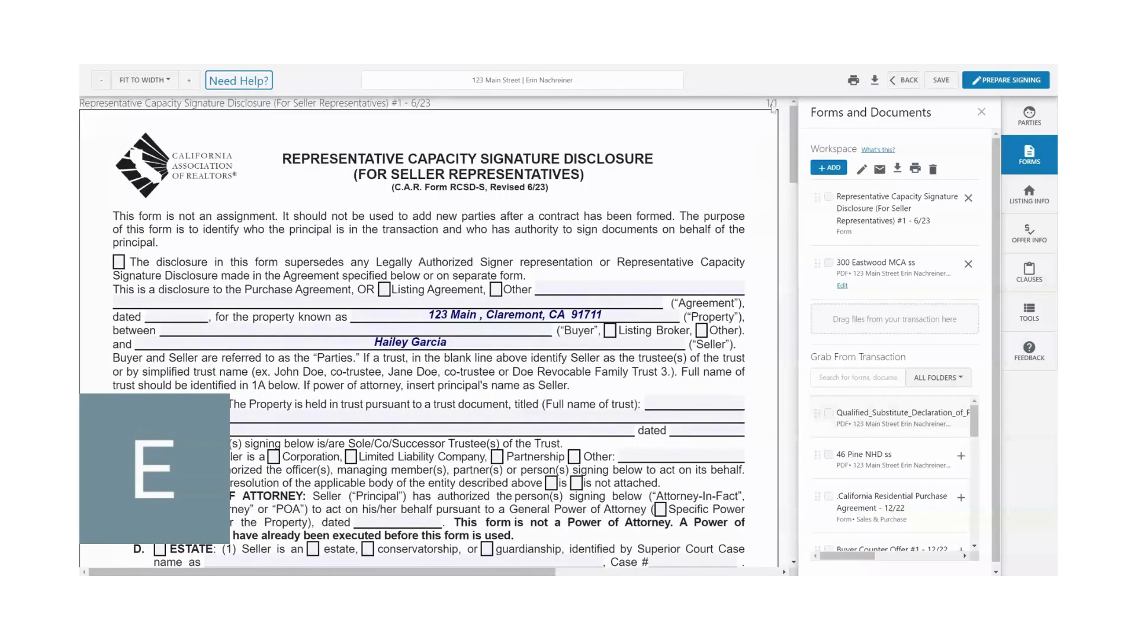
{"action": "left_click", "coordinate": [909, 83]}
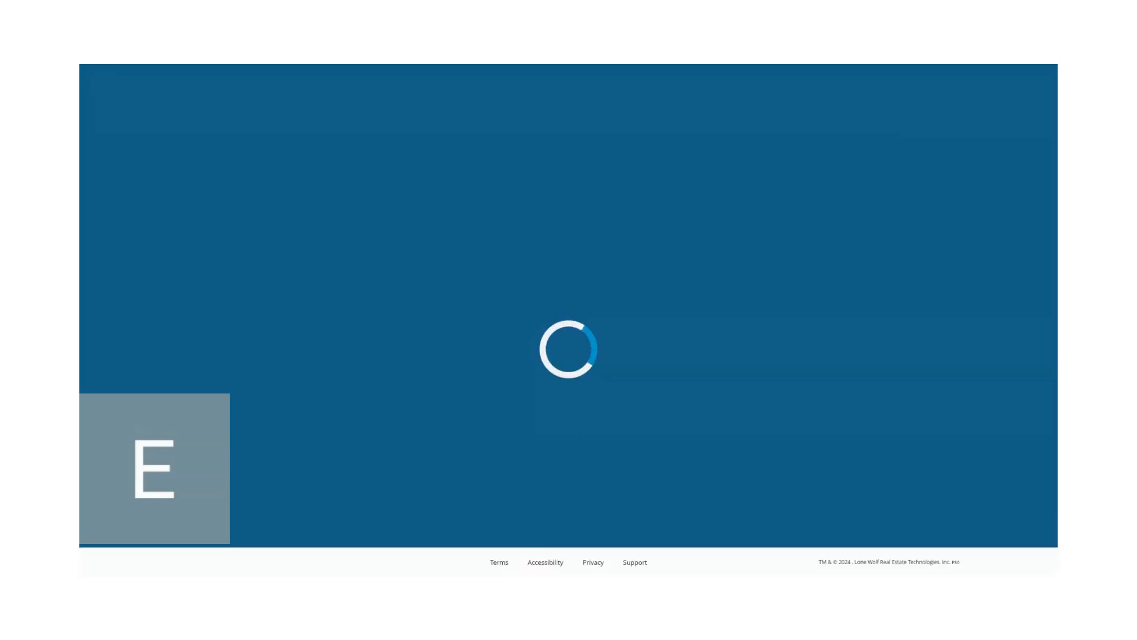